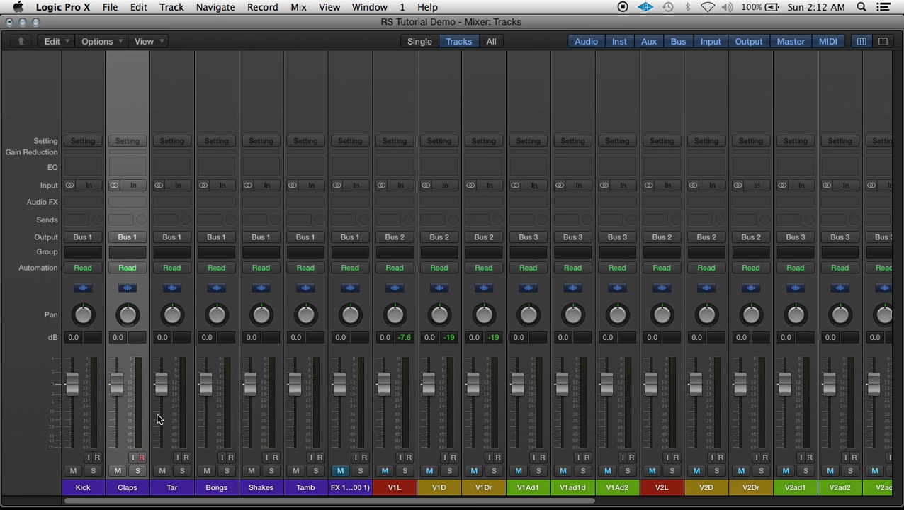
Route the Claps, Tar, Bongs, Shakes and Tamb strips' sends to Bus 4, creating Aux 4
scroll(162, 422, right, 5)
scroll(163, 421, right, 6)
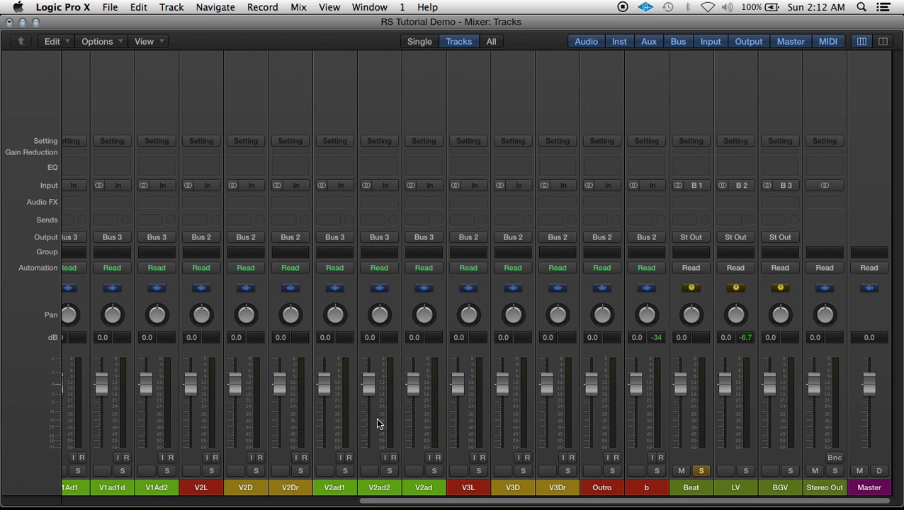
scroll(376, 417, left, 7)
scroll(376, 424, left, 3)
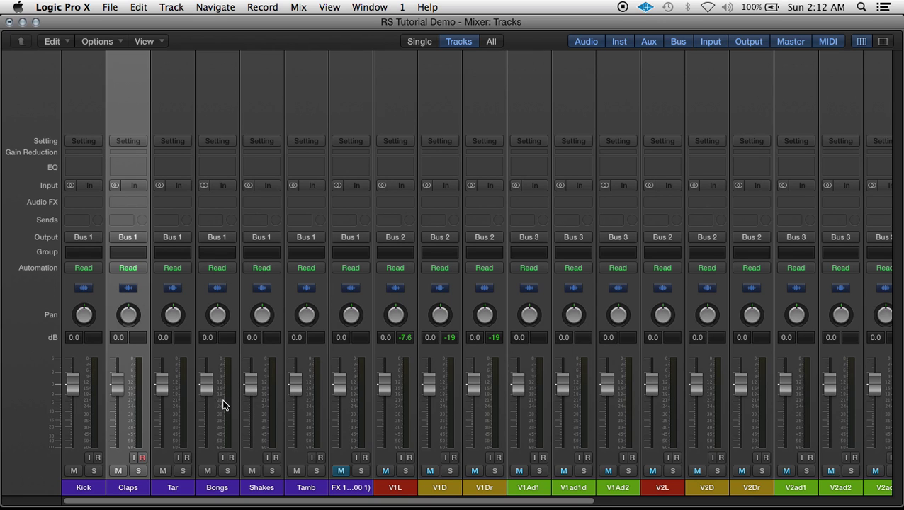
shift+click(321, 406)
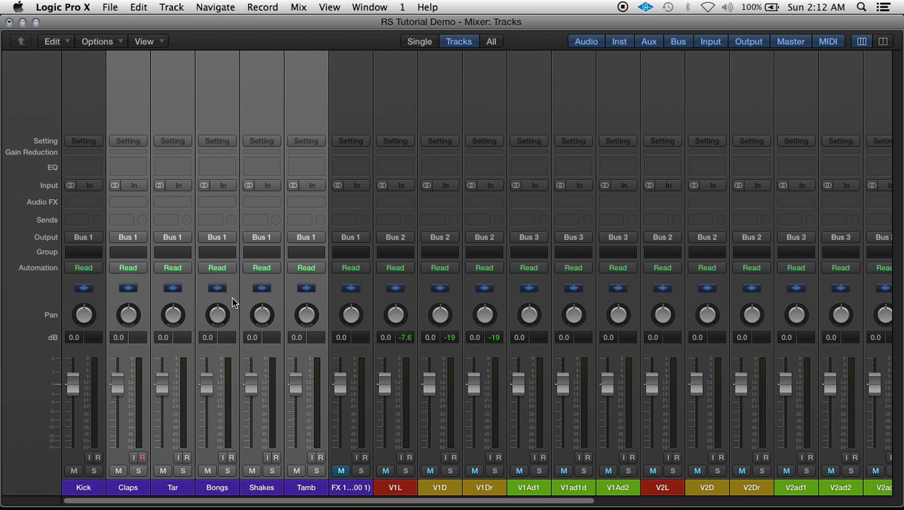
click(115, 217)
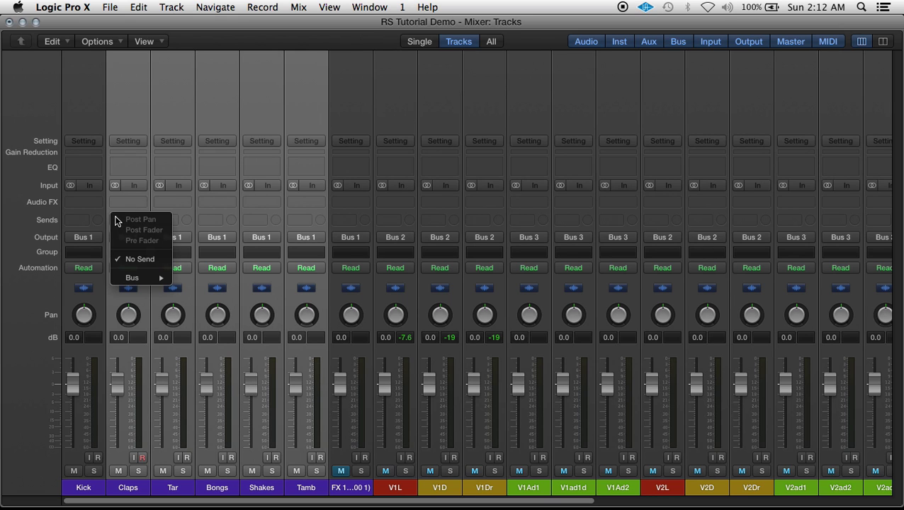
mouse_move(143, 278)
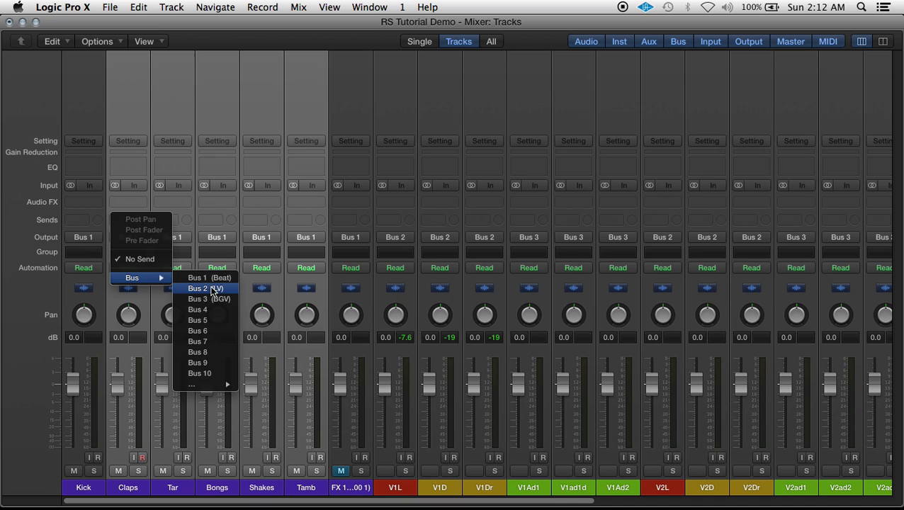
click(212, 311)
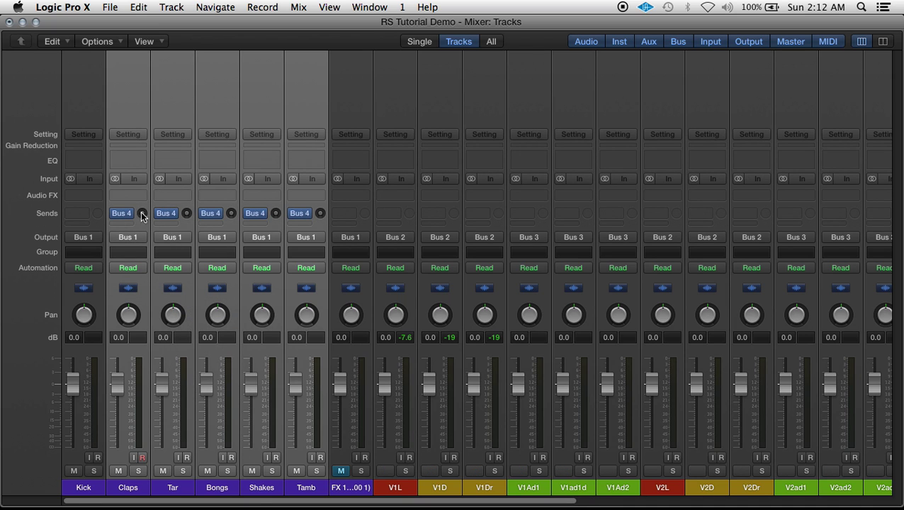
Show the Bus 4 send level on the Claps strip
click(142, 214)
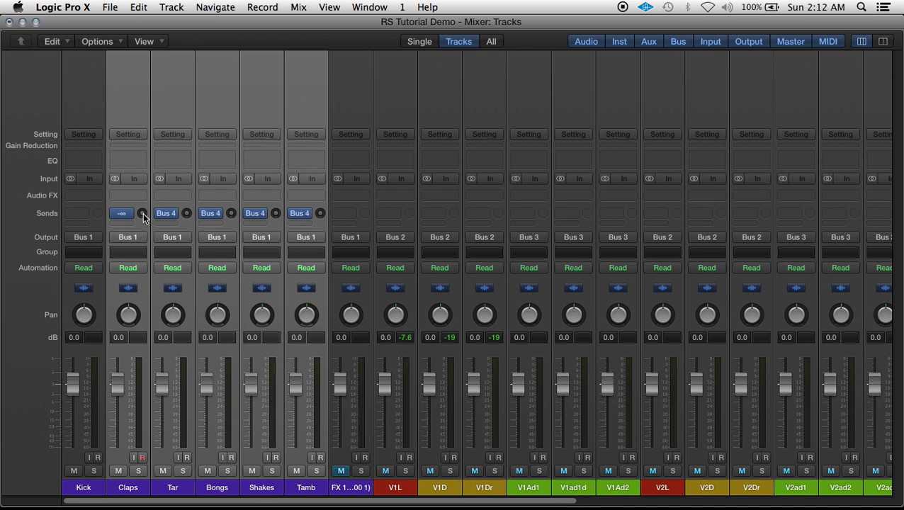
mouse_move(222, 215)
scroll(262, 232, right, 15)
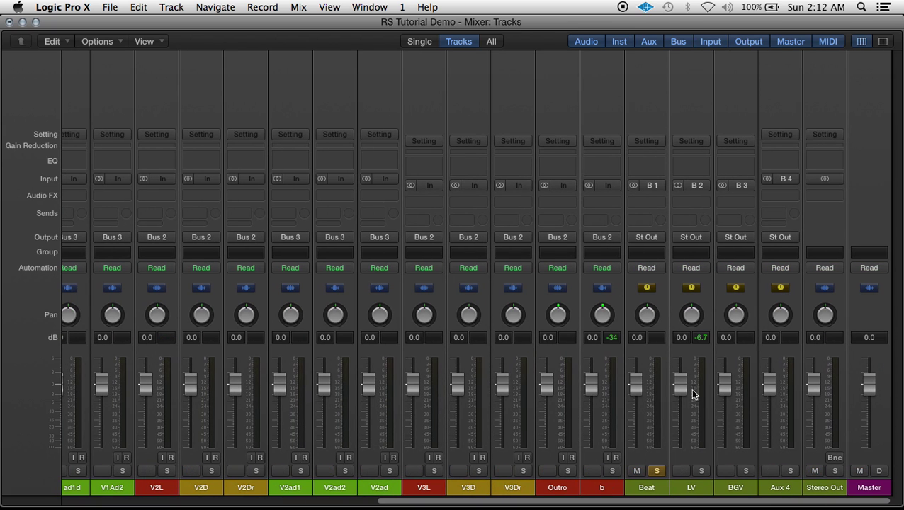
scroll(621, 389, left, 15)
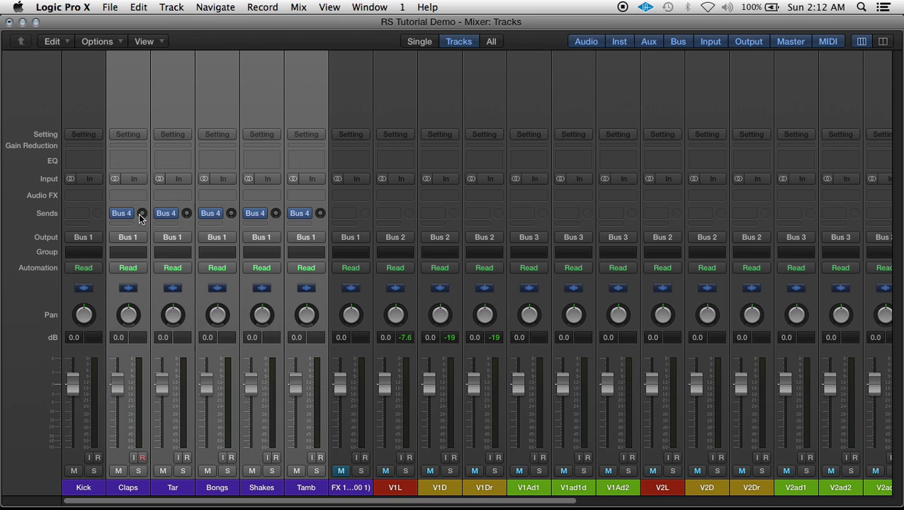
Lower the drum strips' Bus 4 sends to -20.0, then set Tar and Bongs to -14.2
drag(141, 213, 153, 180)
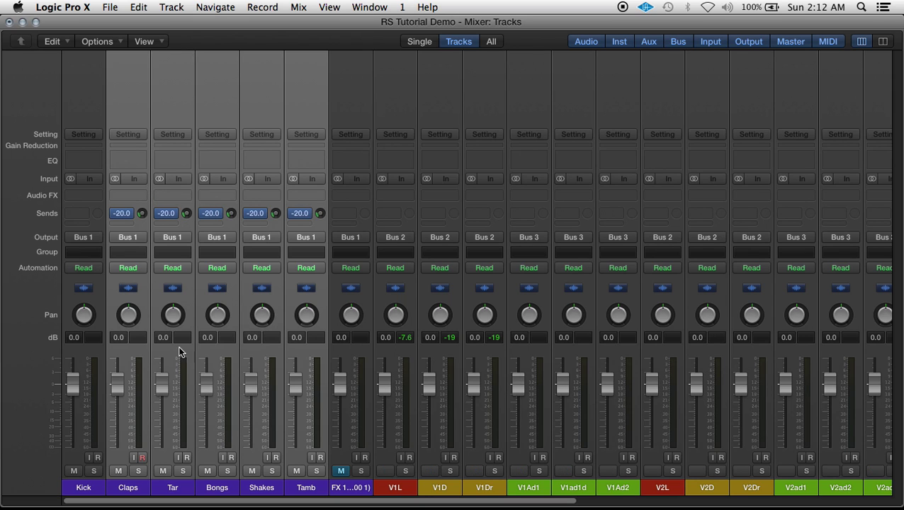
click(194, 412)
shift+click(195, 379)
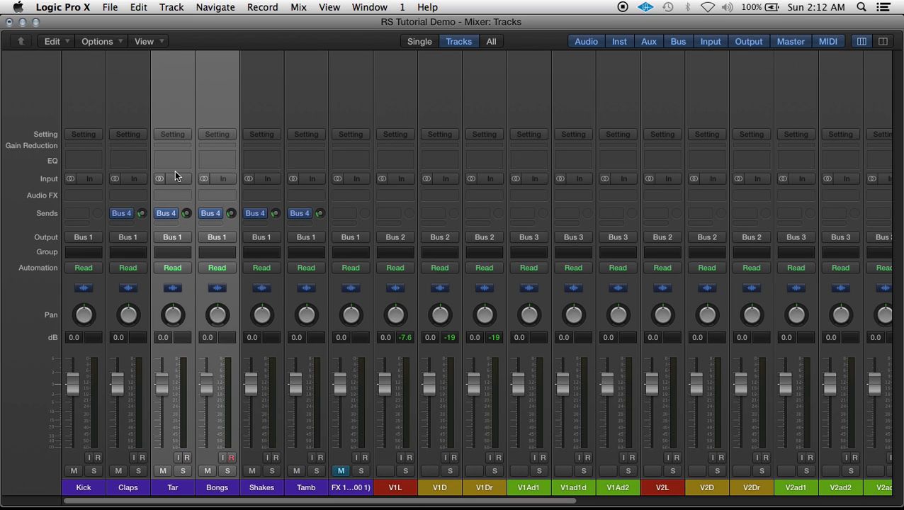
drag(186, 213, 185, 198)
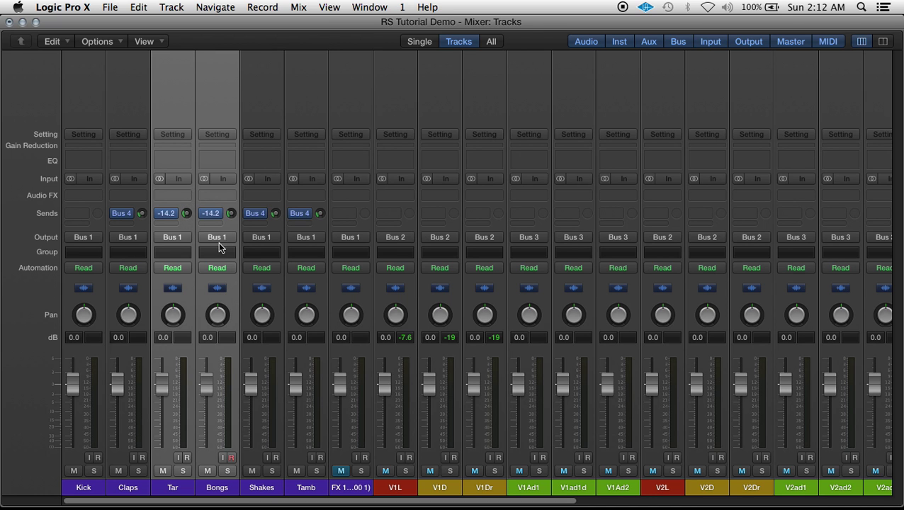
scroll(233, 248, right, 10)
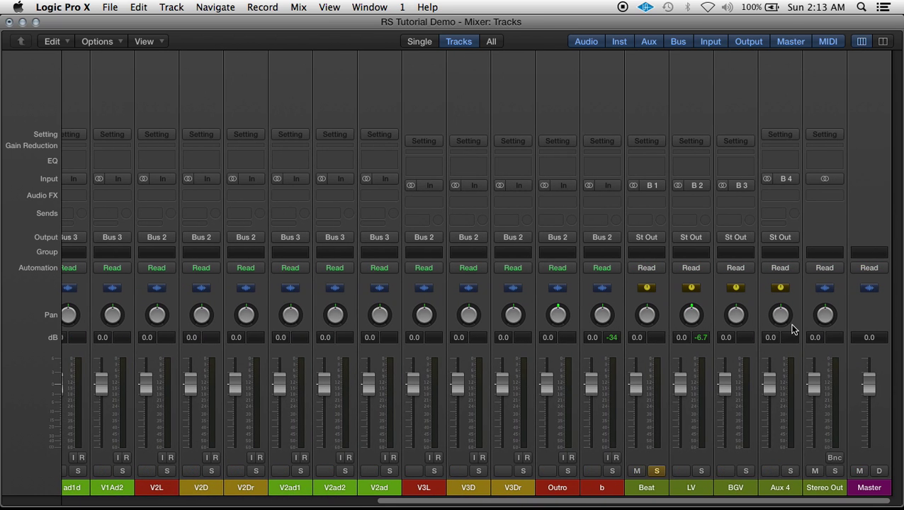
Rename Aux 4 to 'Reverb' and insert a stereo Space Designer on it
double_click(785, 488)
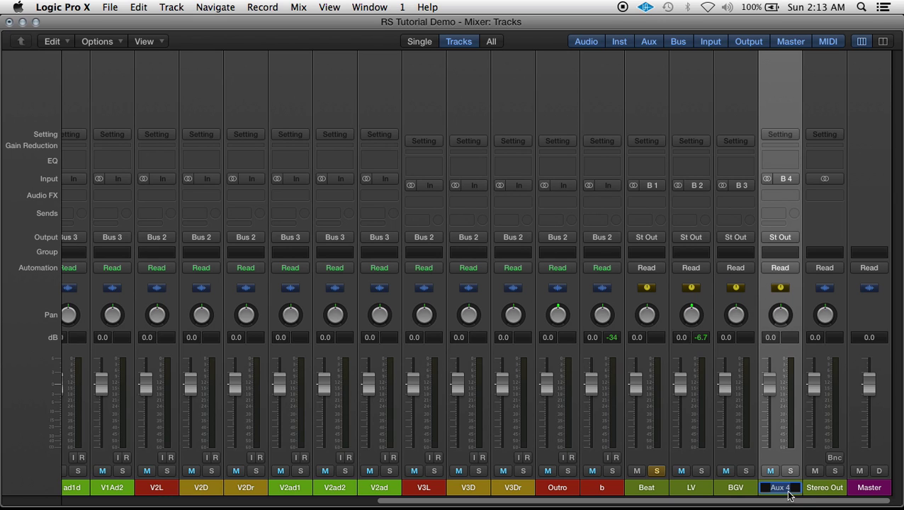
text(Reverb)
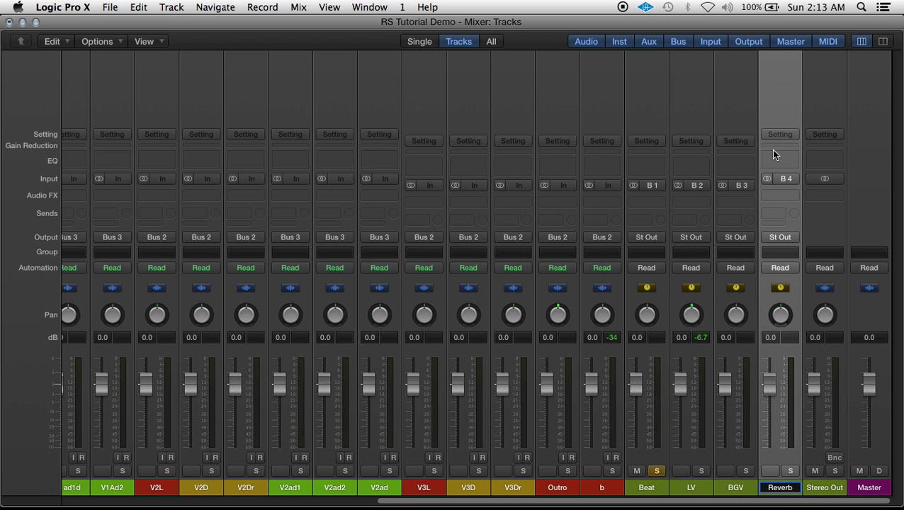
click(781, 195)
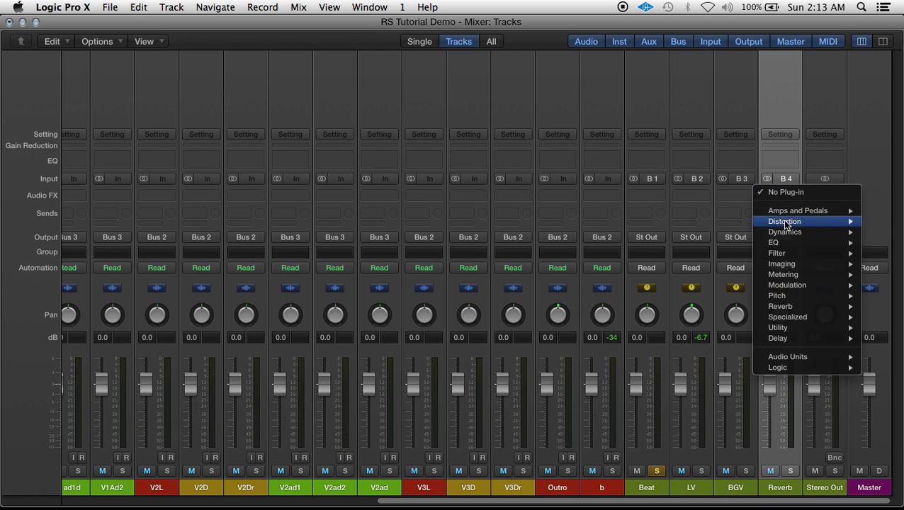
mouse_move(786, 309)
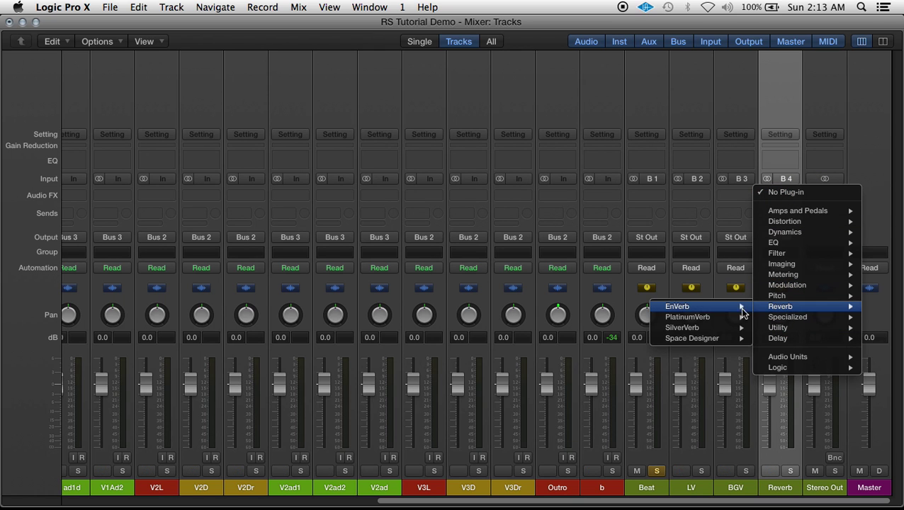
mouse_move(713, 341)
click(630, 338)
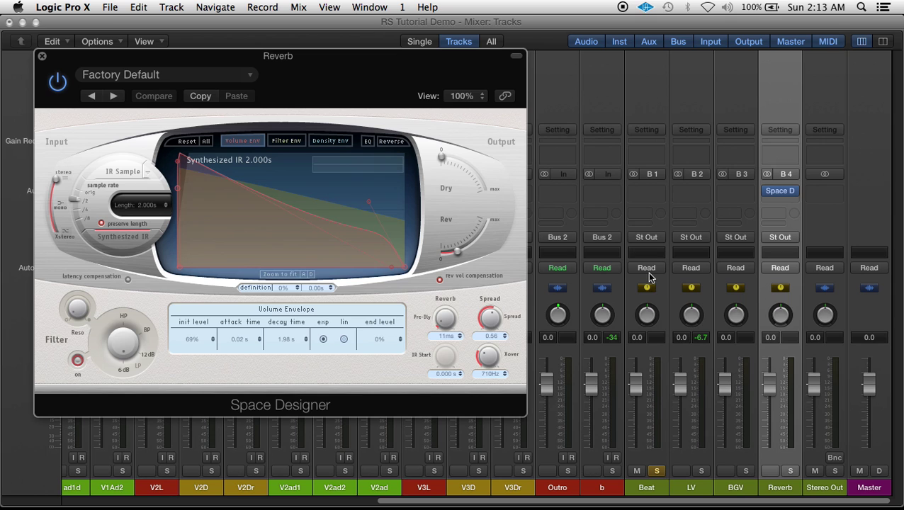
Load the Large Spaces > Halls > 02.5s Soft Hall preset into Space Designer
click(197, 75)
mouse_move(173, 312)
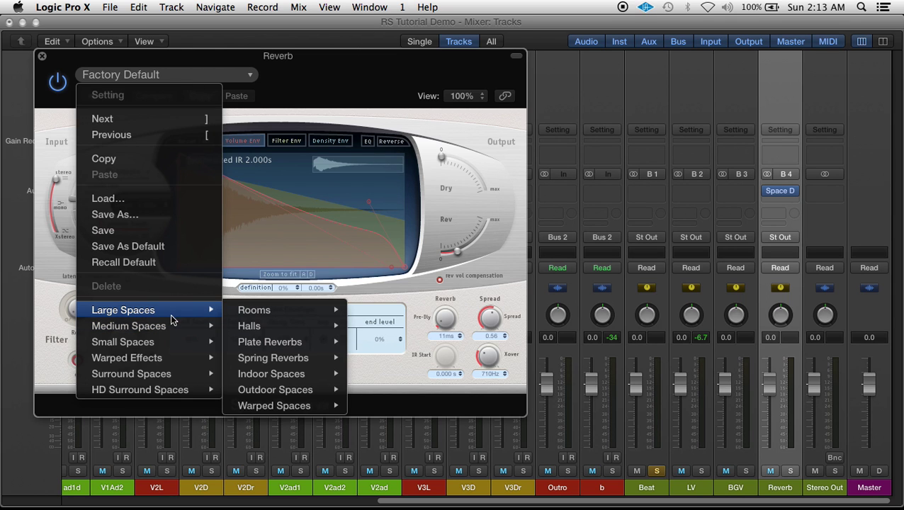
mouse_move(242, 325)
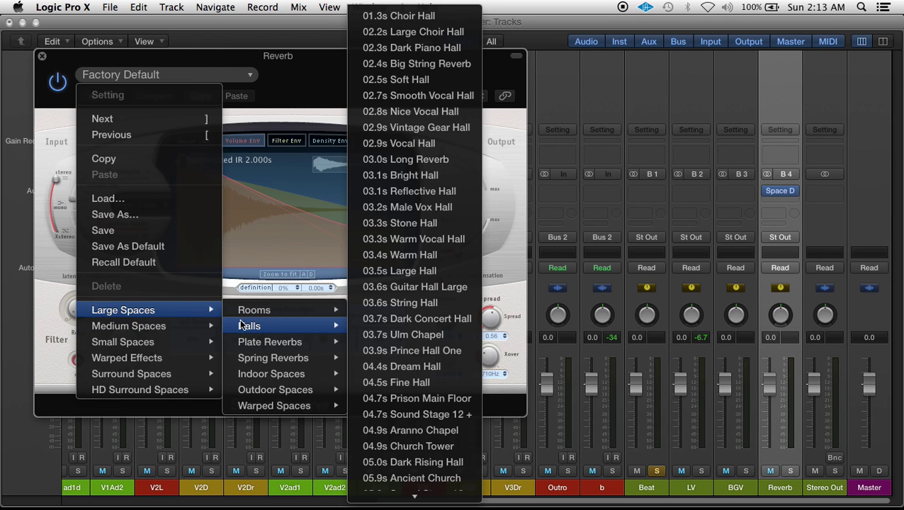
click(399, 80)
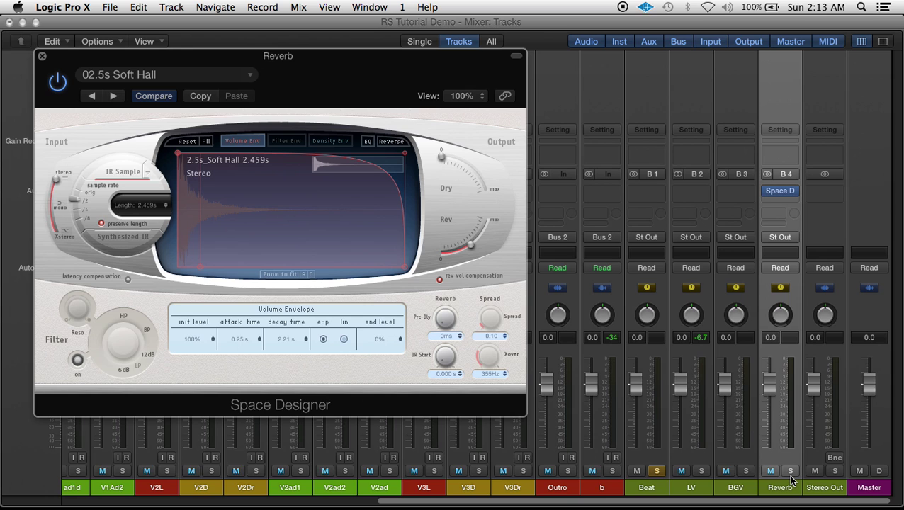
Play the song, solo the Reverb channel and raise the reverb's wet level
key(space)
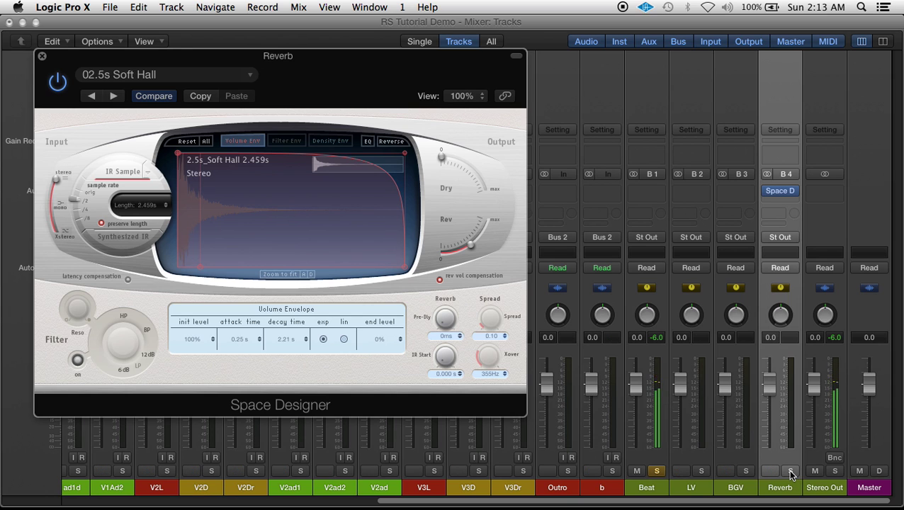
click(790, 472)
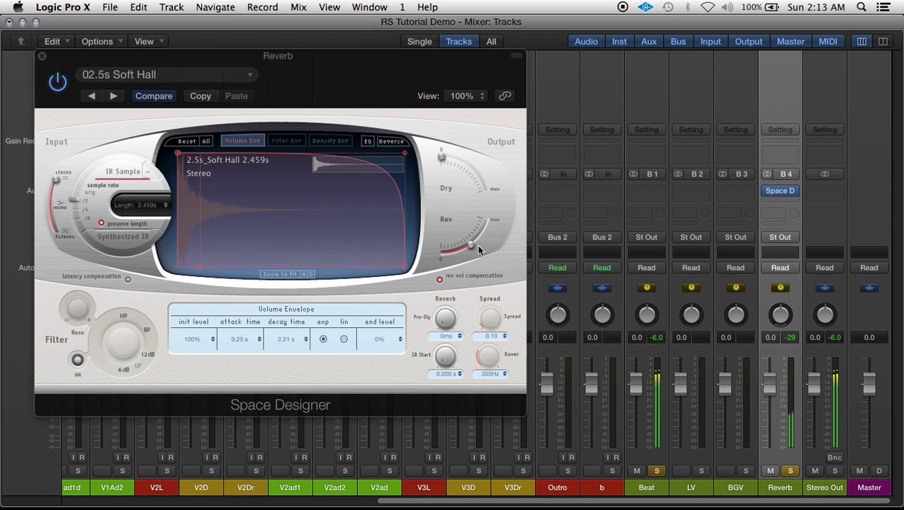
drag(477, 245, 485, 232)
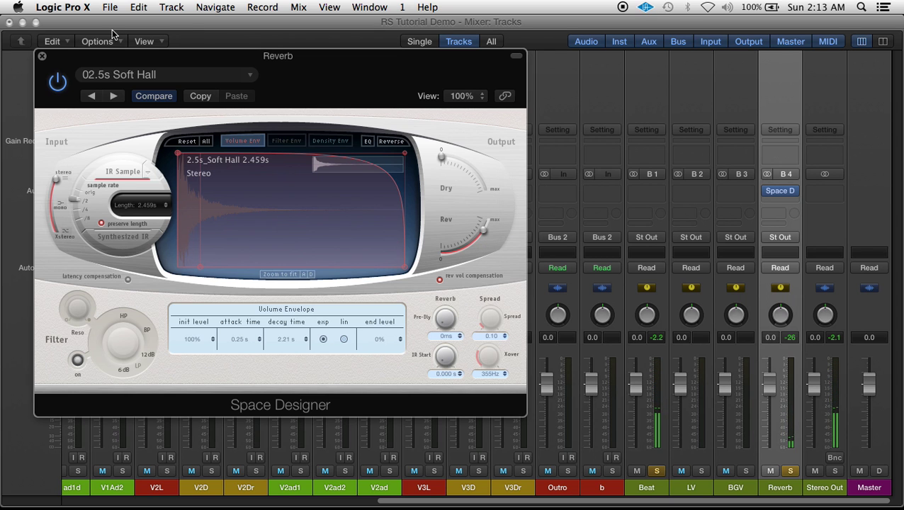
click(42, 56)
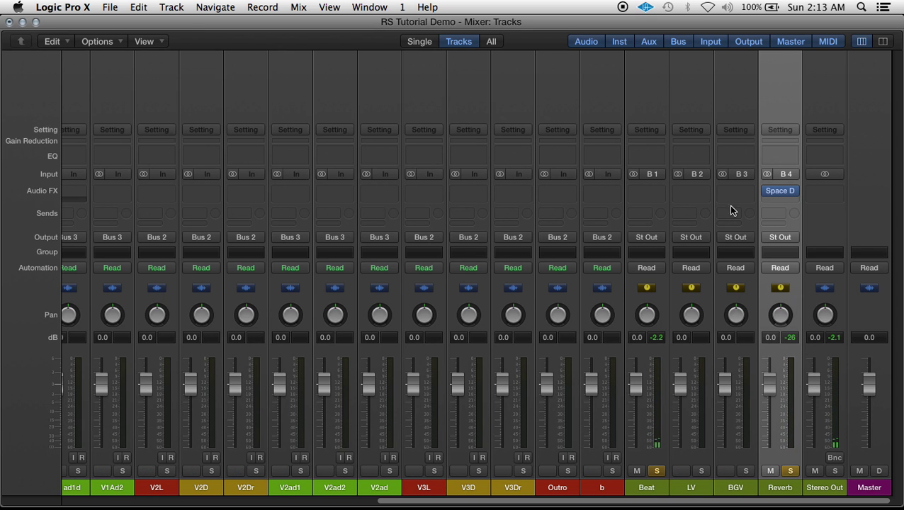
scroll(635, 211, left, 15)
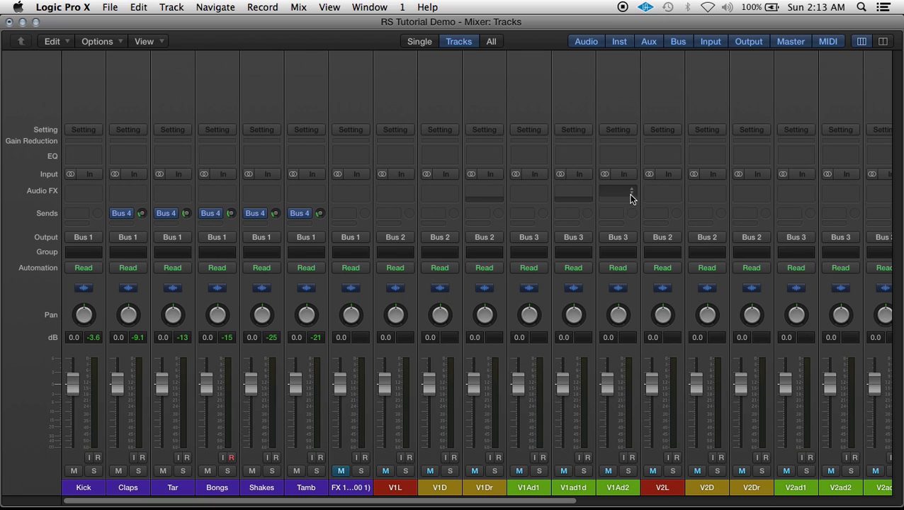
scroll(531, 283, right, 8)
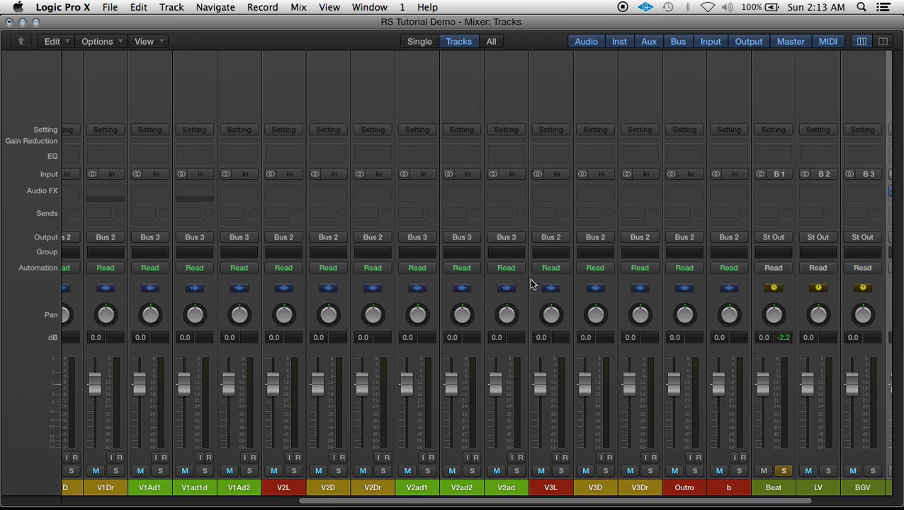
scroll(560, 278, right, 6)
scroll(675, 285, left, 15)
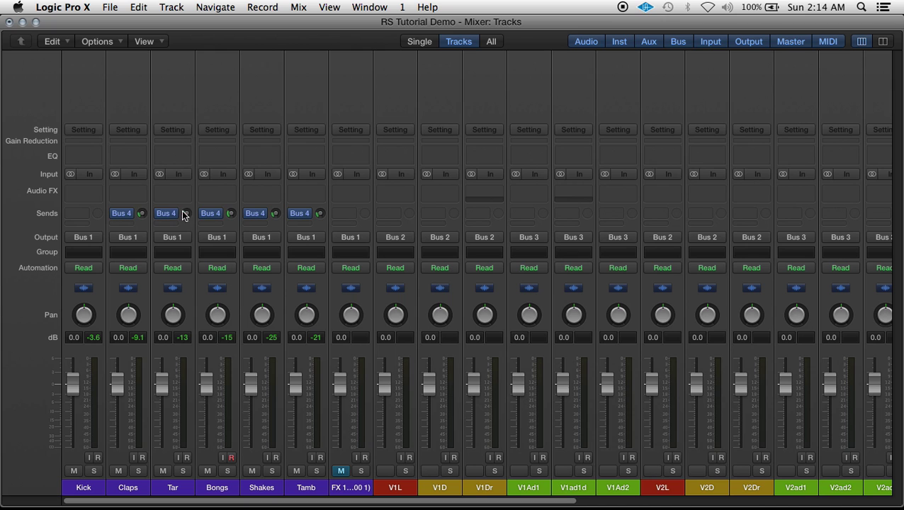
drag(181, 214, 197, 225)
scroll(235, 216, right, 10)
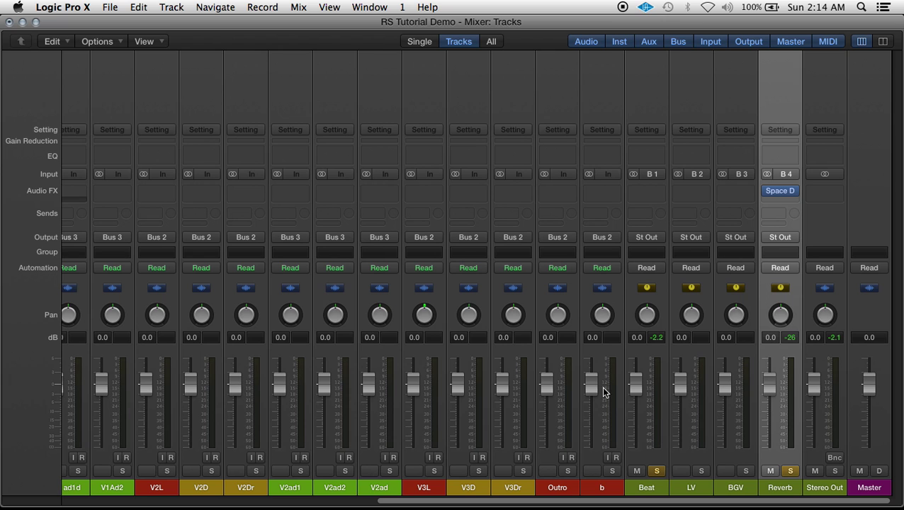
scroll(426, 386, left, 3)
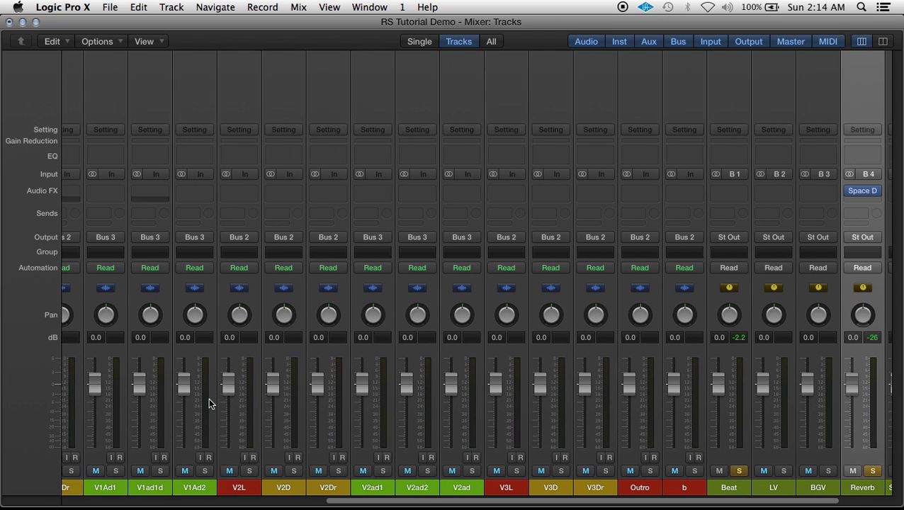
scroll(209, 404, left, 4)
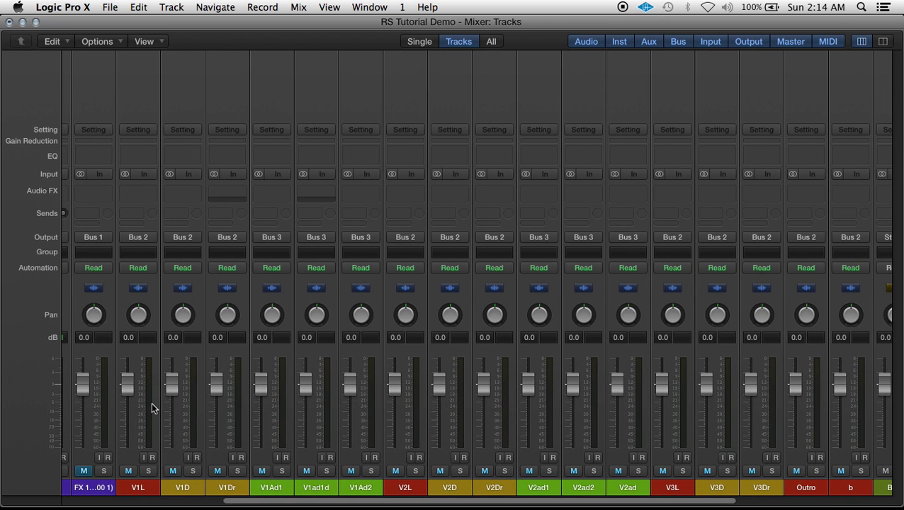
Select the V1L, V2L, V3L, Outro and b vocal tracks together
click(152, 407)
super+click(419, 422)
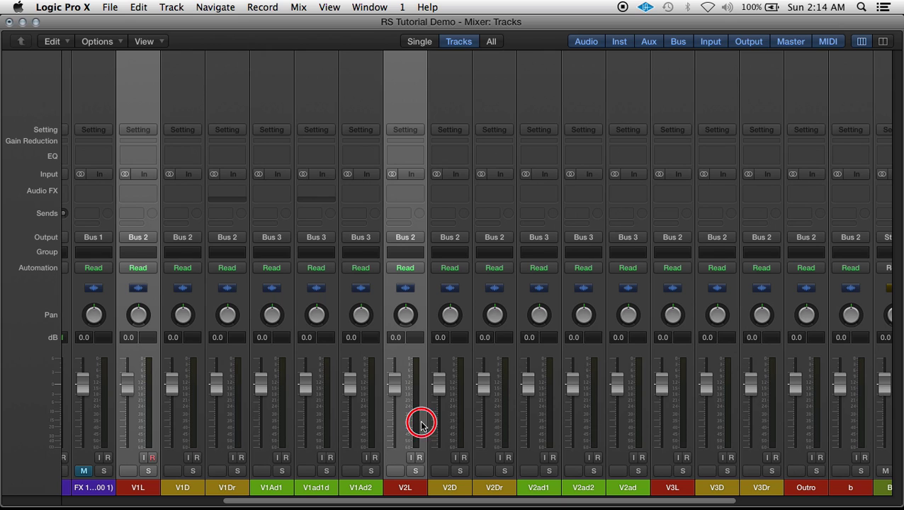
super+click(684, 425)
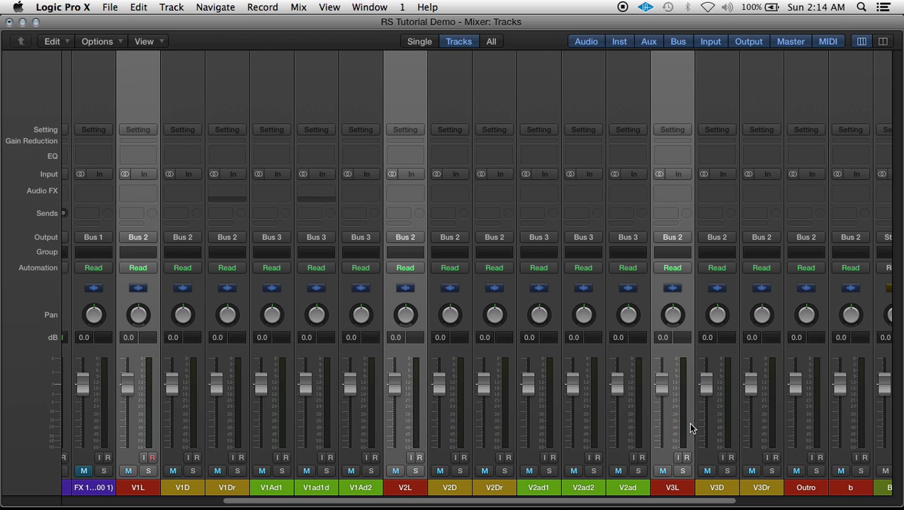
super+click(818, 415)
super+click(869, 421)
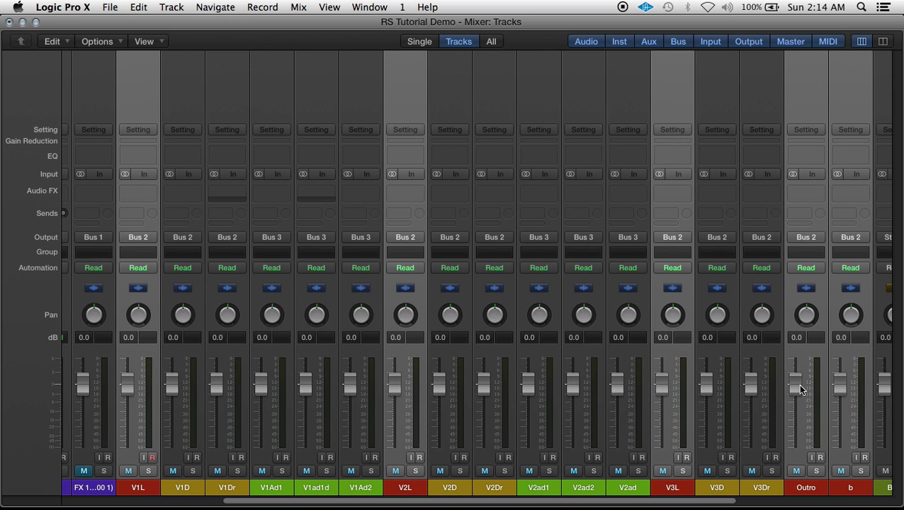
Send the selected vocals to Bus 5 at -20.0 dB, creating Aux 5
click(118, 212)
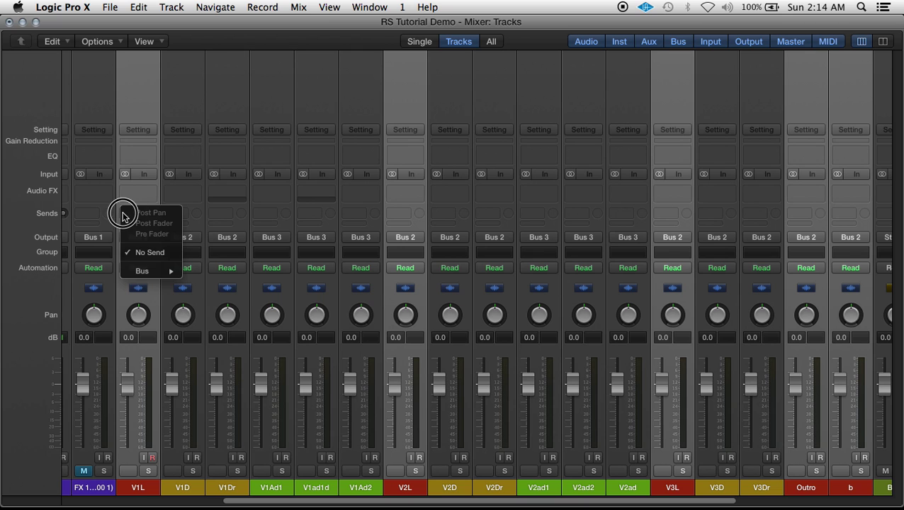
mouse_move(150, 271)
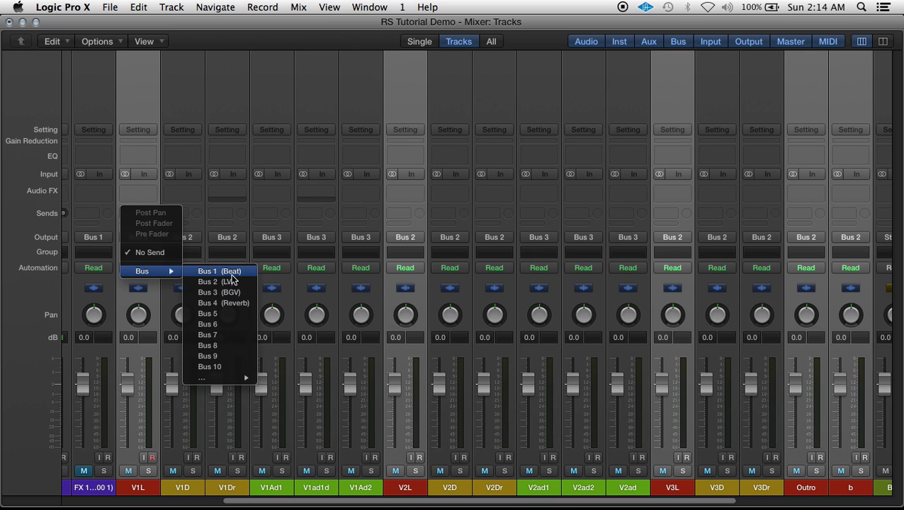
click(231, 316)
scroll(367, 292, right, 8)
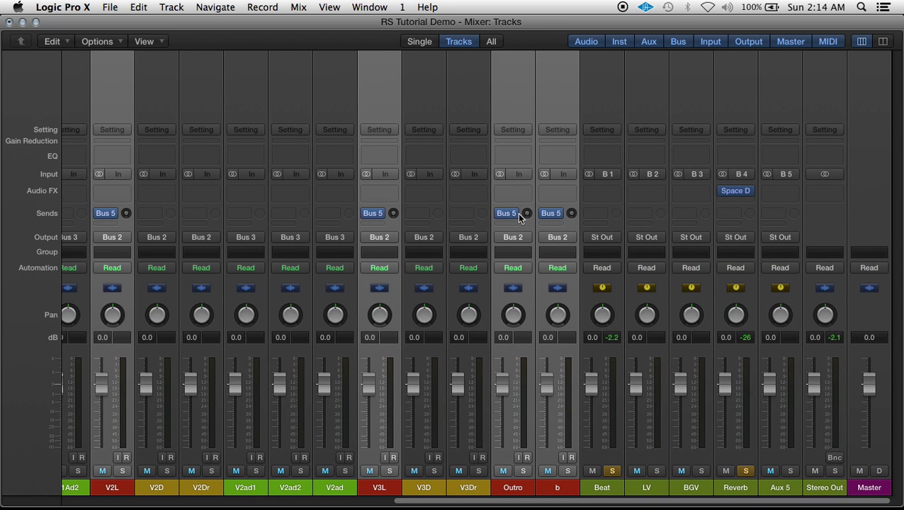
mouse_move(533, 216)
mouse_down()
mouse_move(529, 177)
mouse_move(524, 214)
mouse_move(523, 205)
mouse_up()
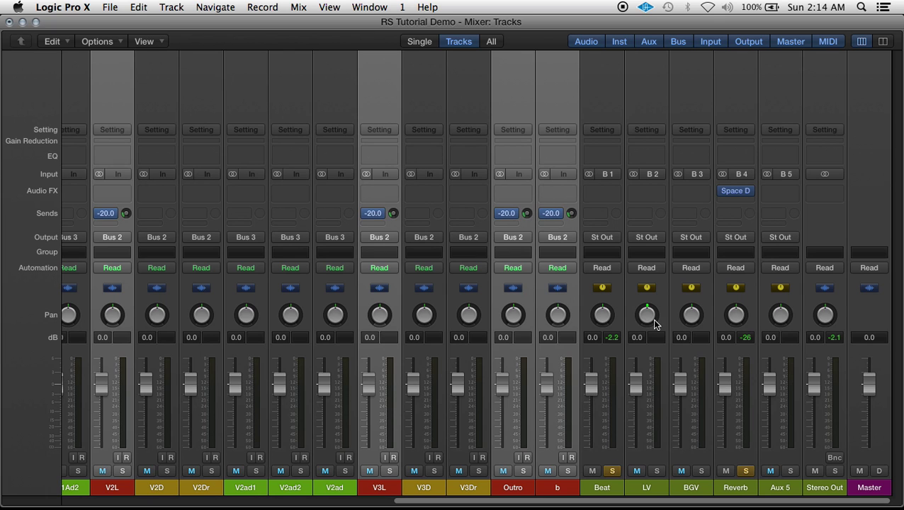
Rename Aux 5 to 'VReberb' and copy the Reverb channel's Space Designer onto it
double_click(789, 488)
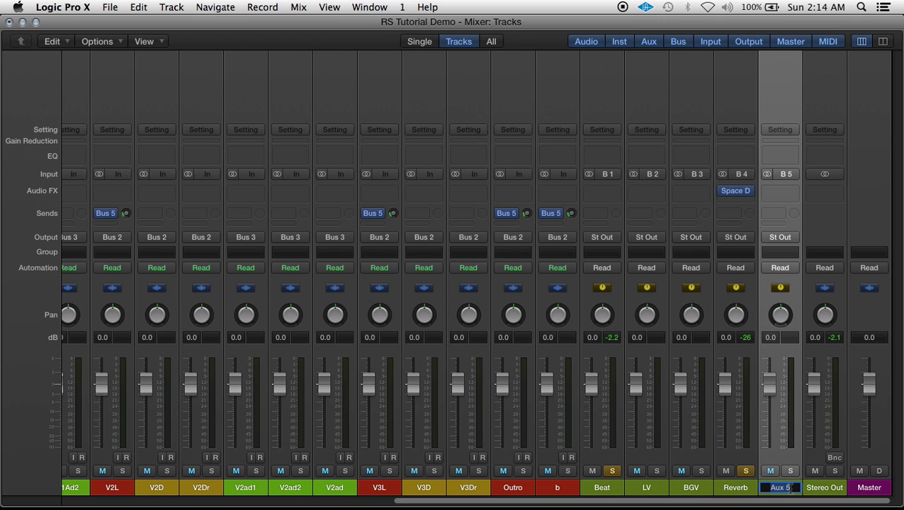
text(VRe)
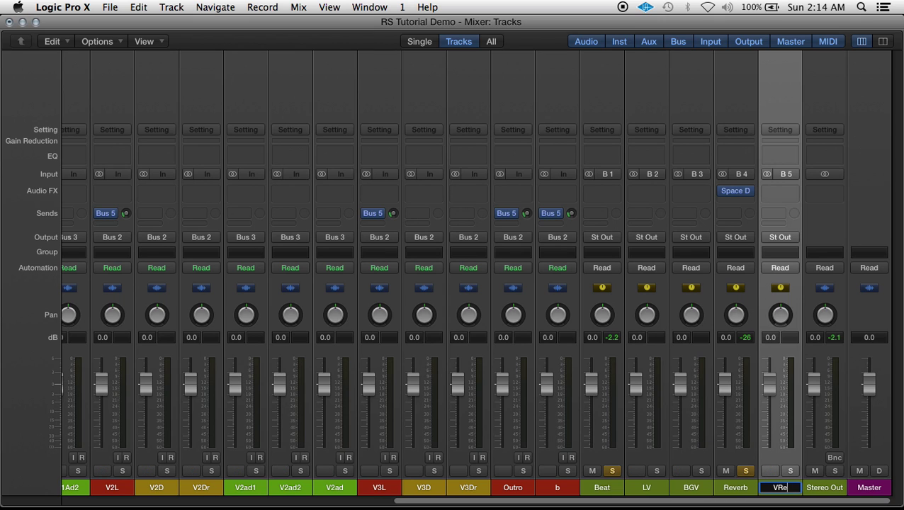
text(berb)
key(Return)
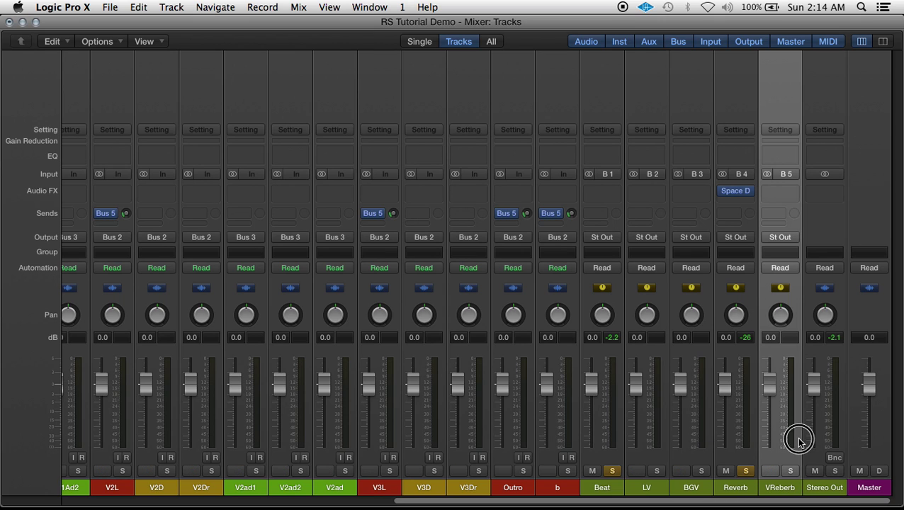
drag(735, 191, 786, 192)
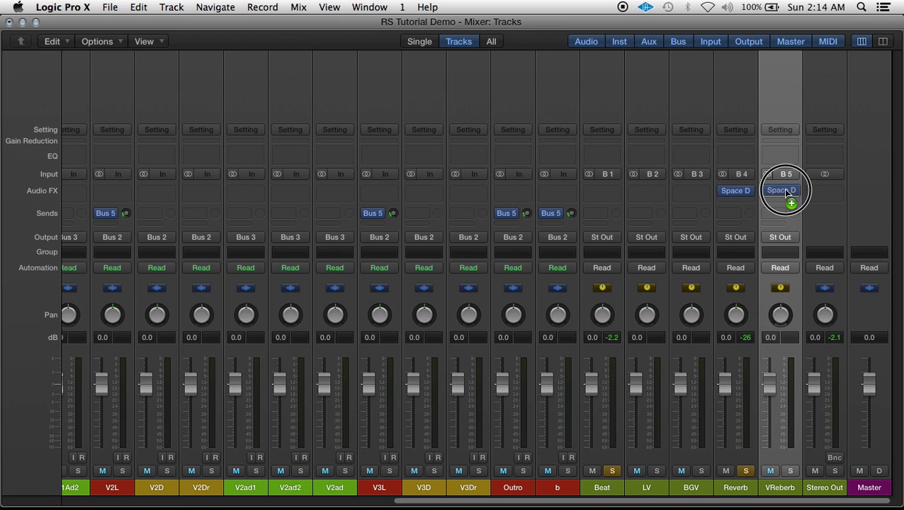
In the copied Space Designer, shorten the reverb length and add about 59 ms pre-delay
click(778, 190)
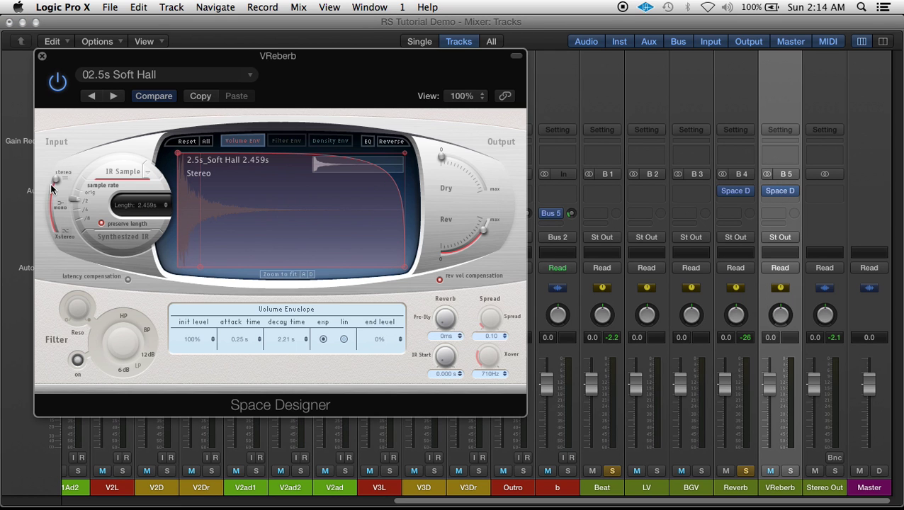
drag(147, 206, 149, 220)
mouse_move(450, 321)
mouse_down()
mouse_move(448, 287)
mouse_move(446, 310)
mouse_up()
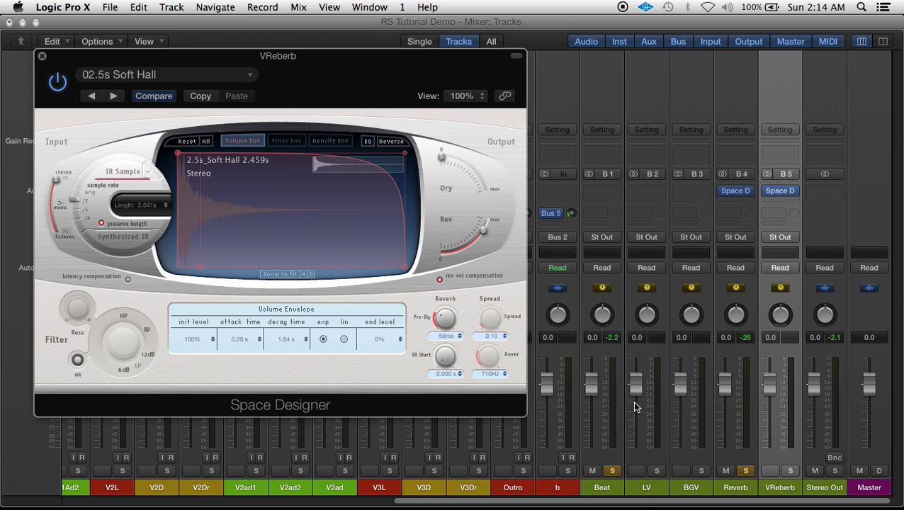
Unsolo Beat and Reverb, solo LV and VReberb, and play the vocal
click(612, 472)
click(656, 471)
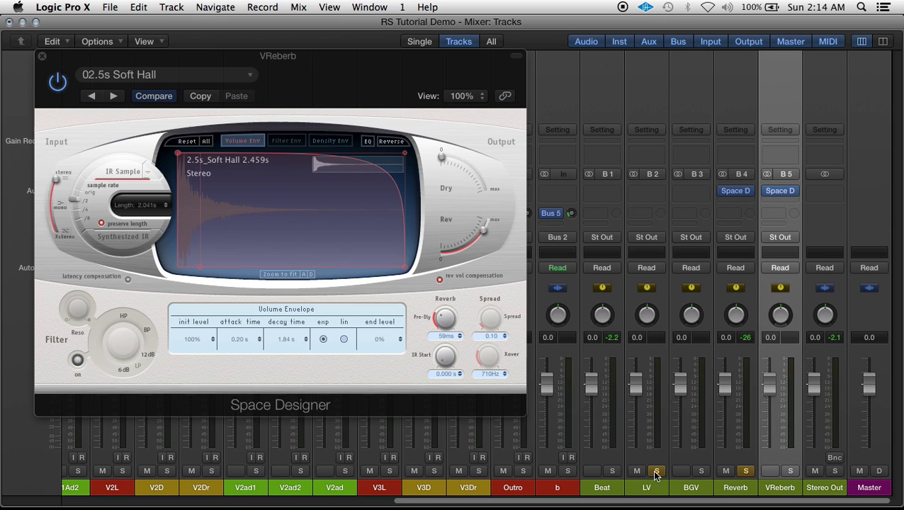
click(746, 471)
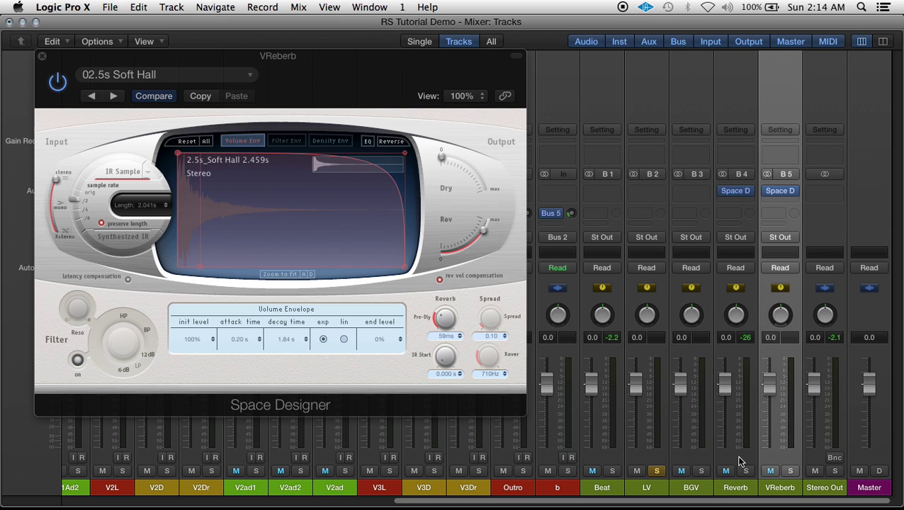
key(space)
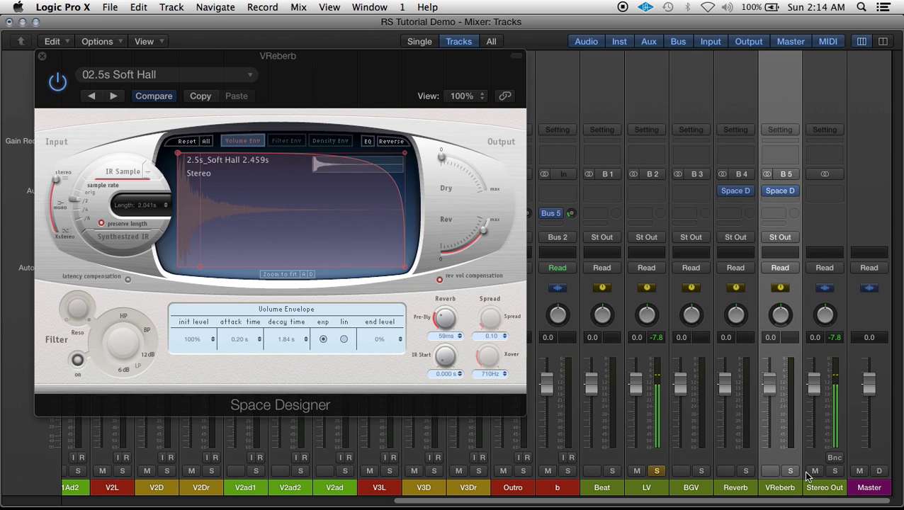
click(791, 471)
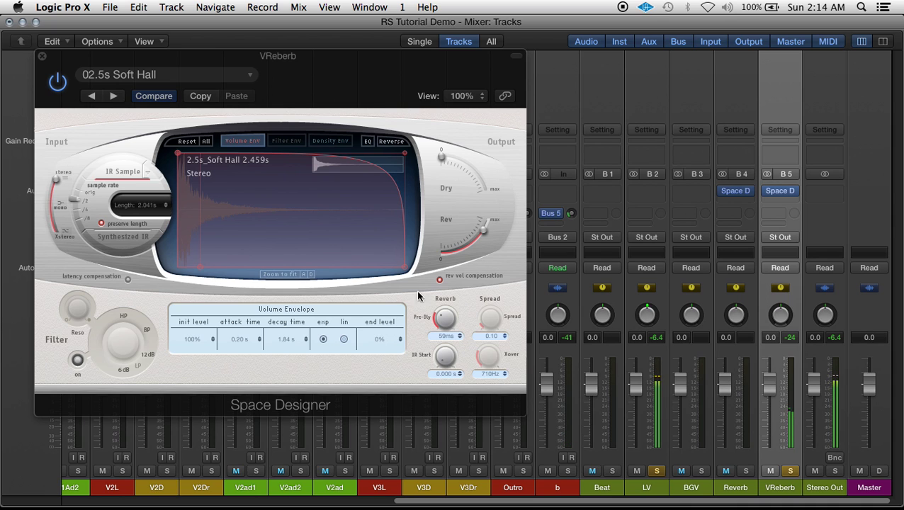
Shorten the reverb length further and reset the VReberb fader to 0 dB
drag(145, 205, 149, 219)
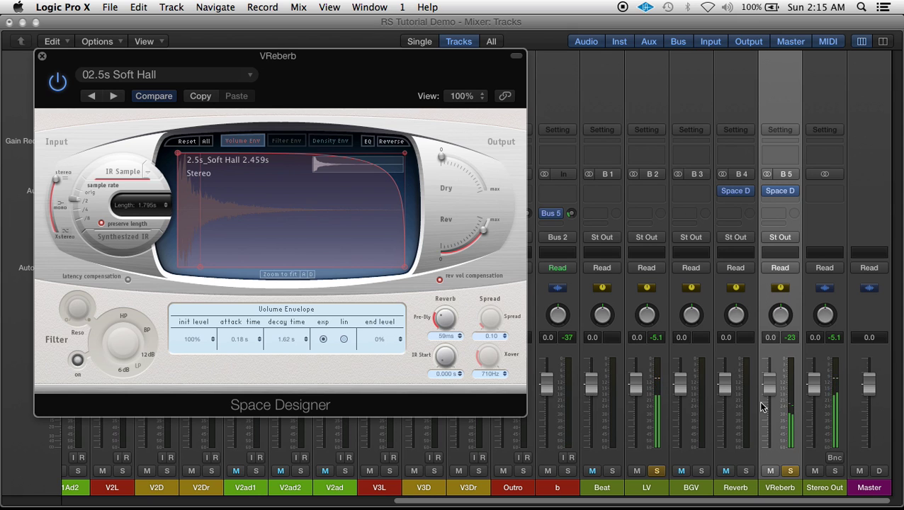
mouse_move(769, 385)
mouse_down()
mouse_move(769, 363)
mouse_move(767, 385)
mouse_up()
alt+click(768, 385)
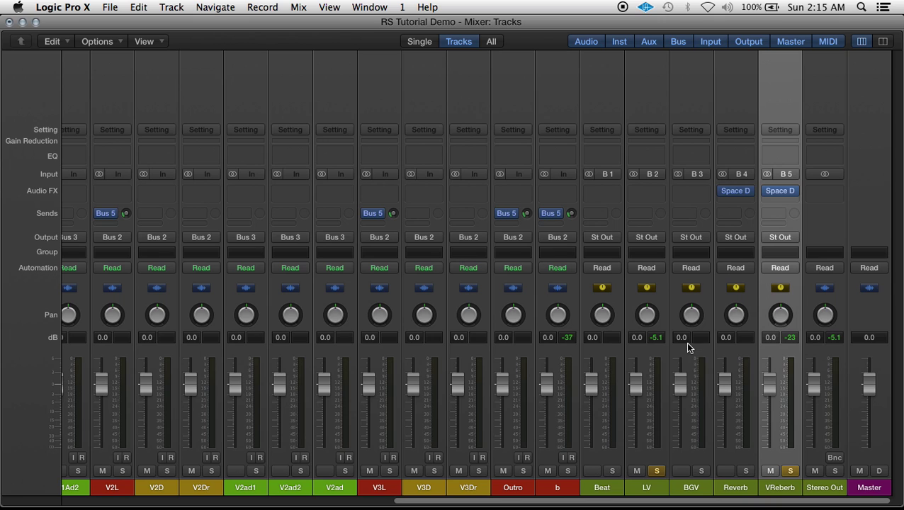
Route the BGV track's send to Bus 6, creating Aux 6, and lower the send level
click(707, 405)
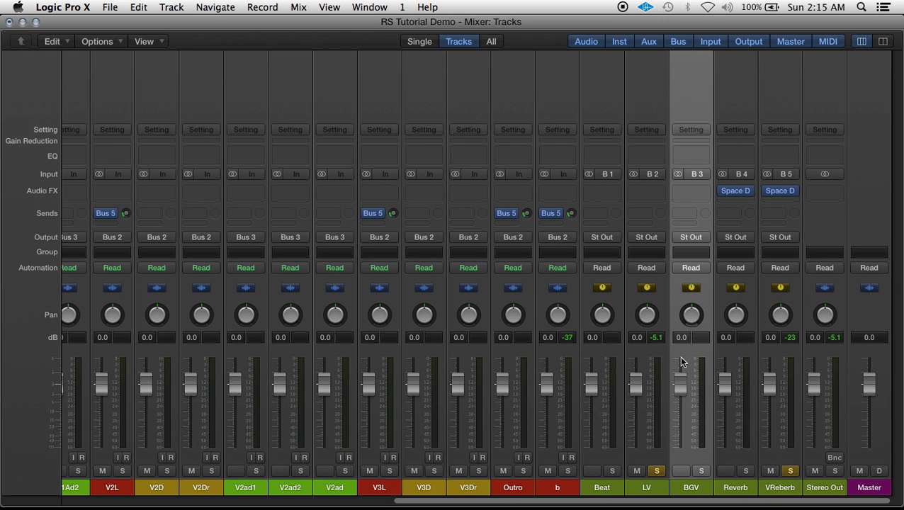
click(681, 213)
mouse_move(683, 272)
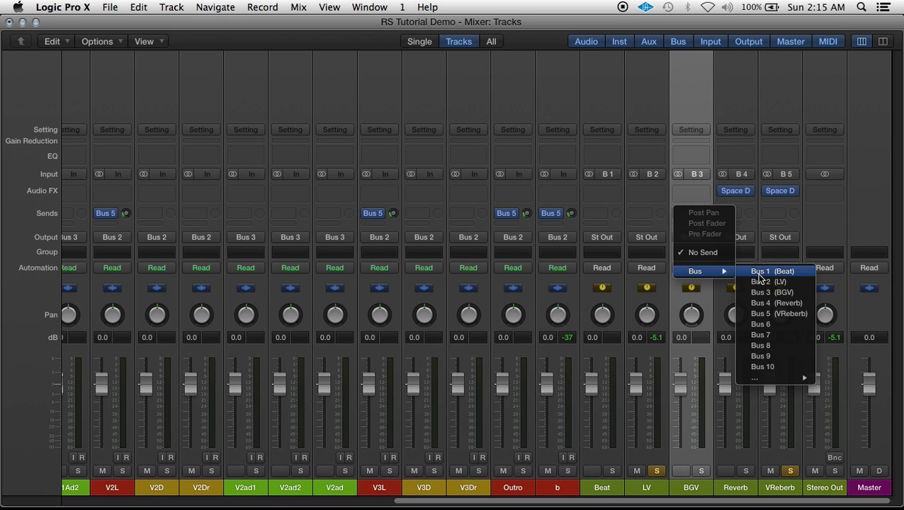
click(781, 326)
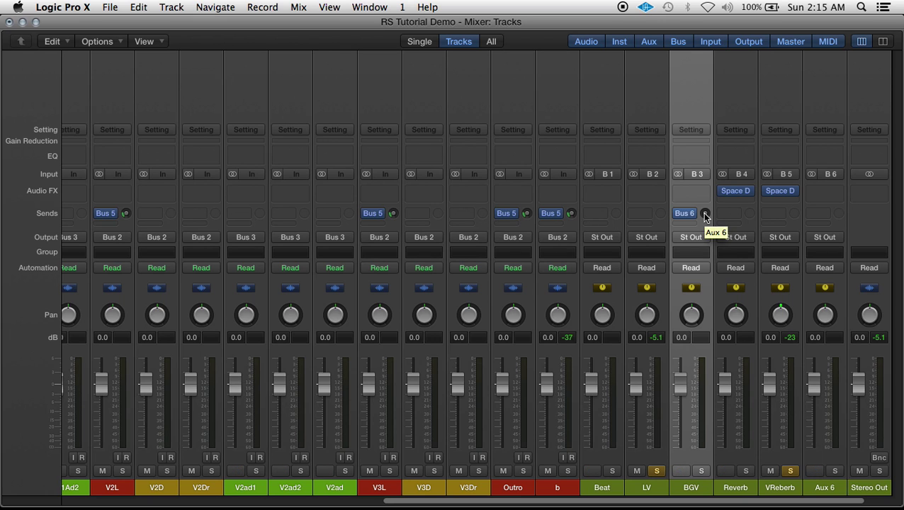
click(705, 214)
drag(707, 217, 702, 269)
Rename the Aux 6 channel to 'Delay'
scroll(776, 270, right, 2)
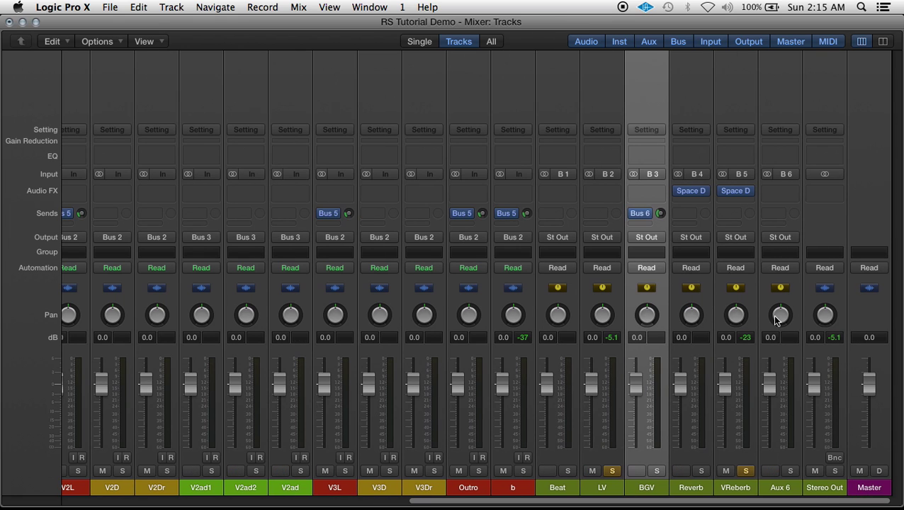
double_click(766, 487)
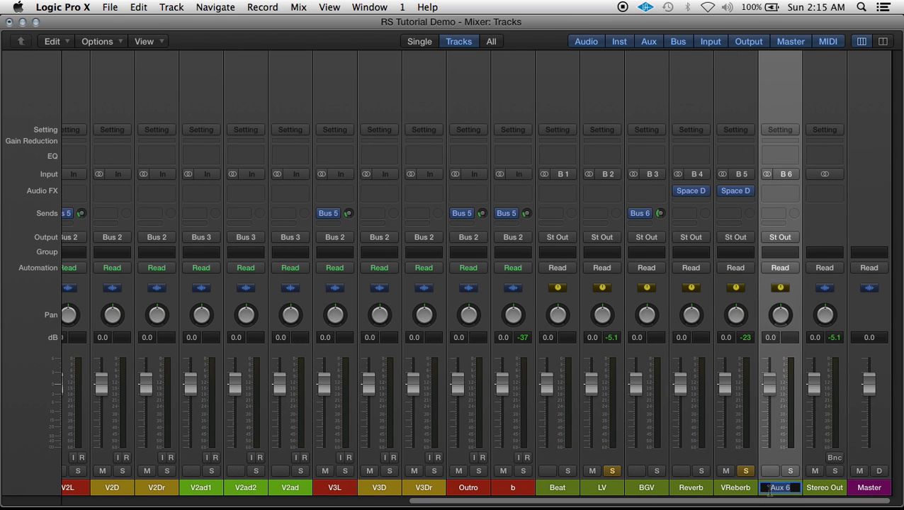
text(De)
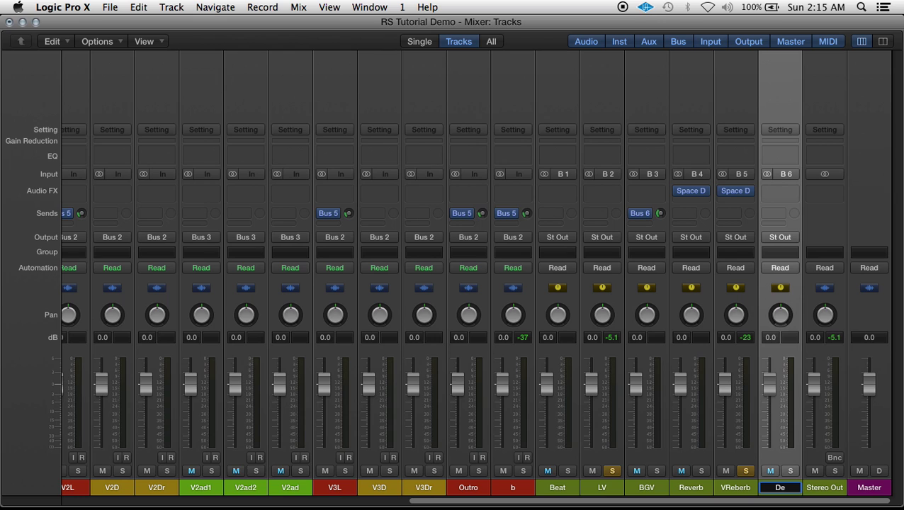
text(lay)
key(Return)
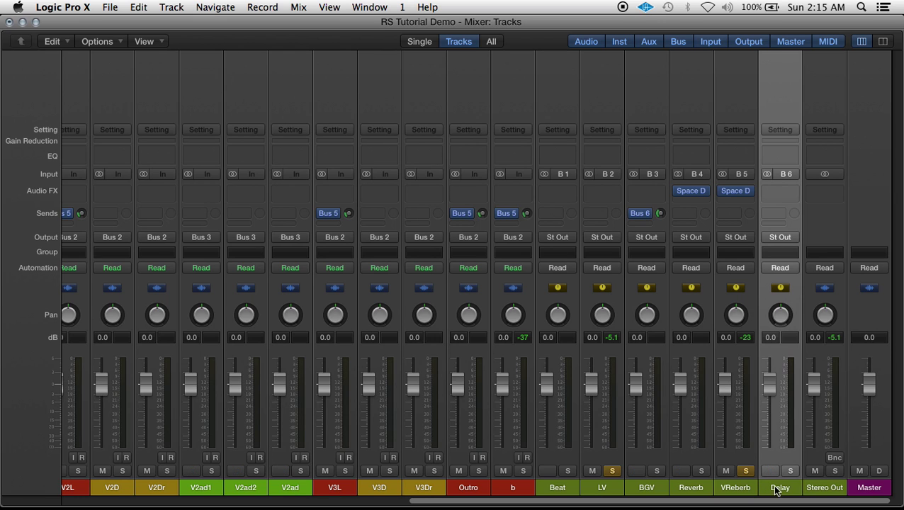
Solo the Delay aux and take VReberb and LV out of solo
click(791, 471)
click(749, 470)
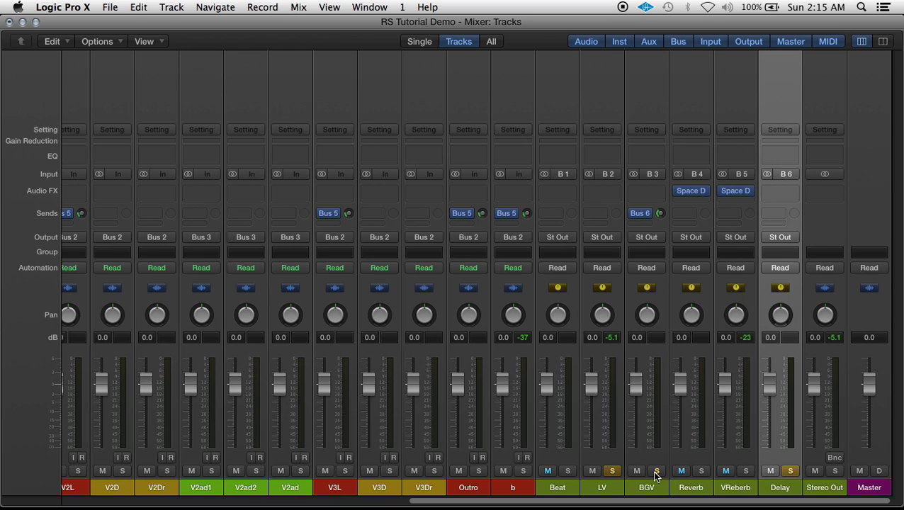
click(611, 469)
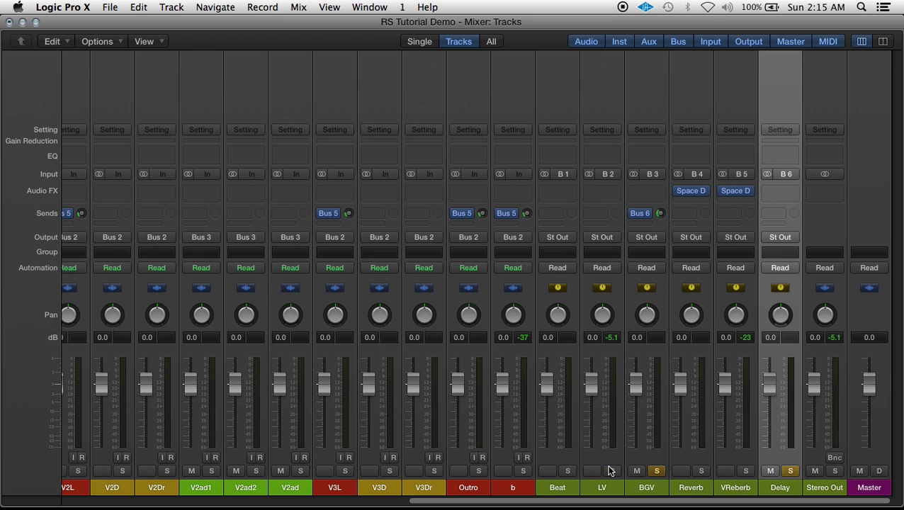
Insert a stereo Echo delay plug-in on the Delay aux
click(768, 190)
mouse_move(767, 336)
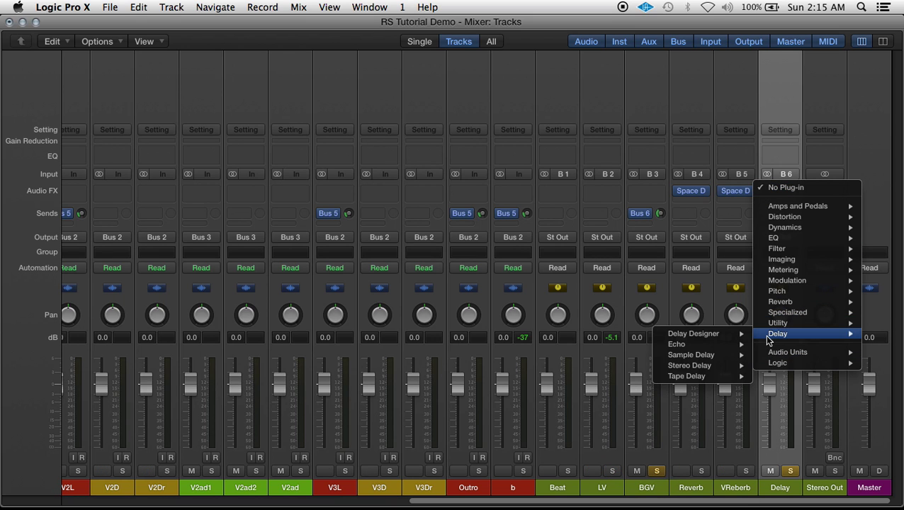
mouse_move(730, 344)
click(627, 344)
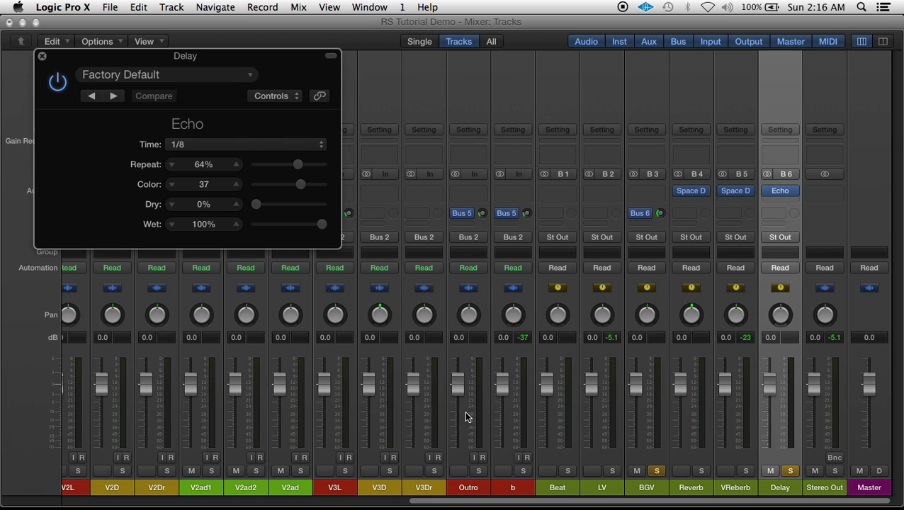
Solo Beat, adjust BGV's Bus 6 send, and set the Echo delay time to 1/4
click(567, 472)
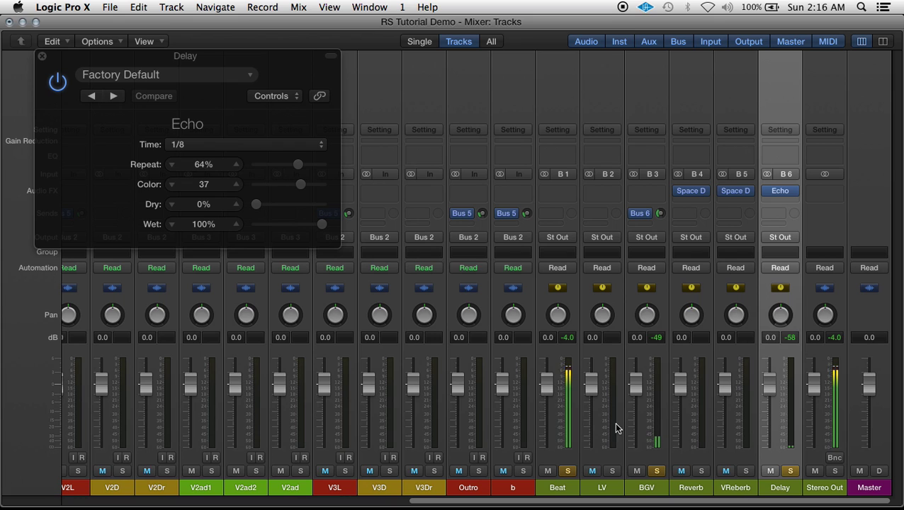
drag(655, 213, 660, 196)
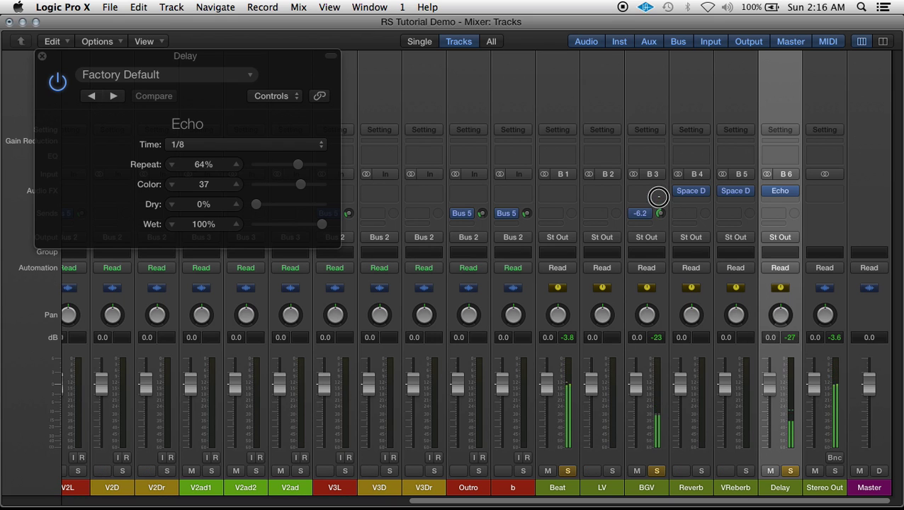
click(202, 145)
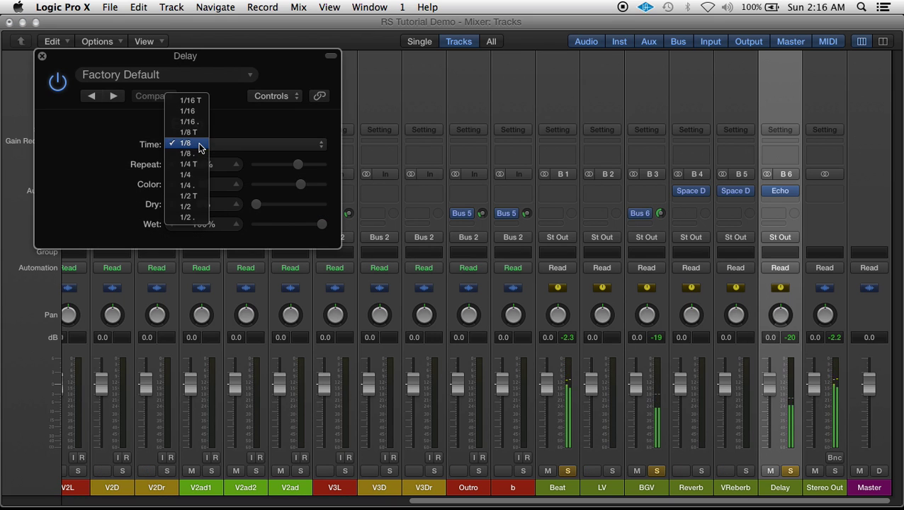
click(198, 183)
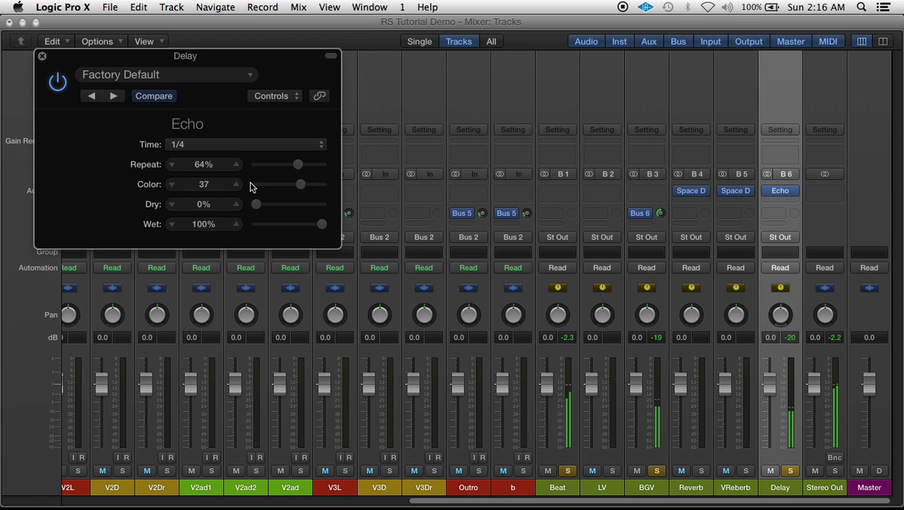
Toggle the Delay aux's solo and show the BGV send's bus name again
click(789, 472)
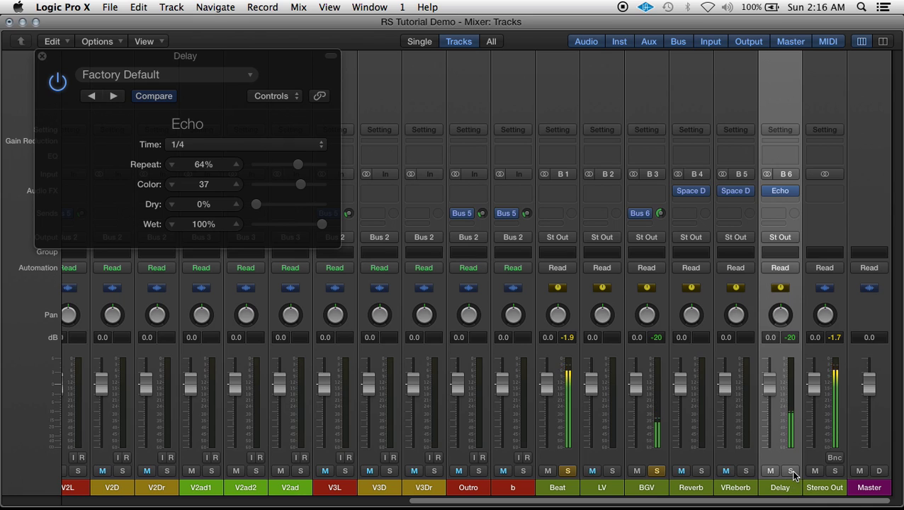
click(635, 215)
click(634, 215)
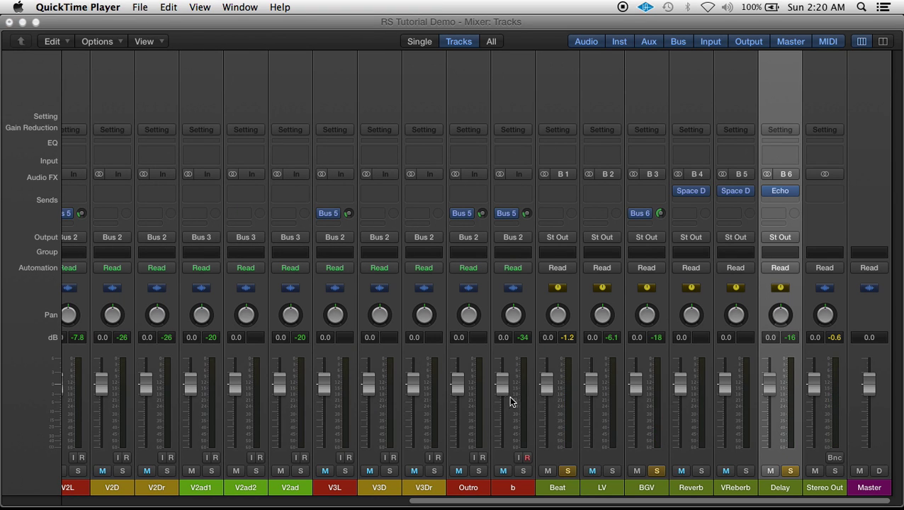
Select the b, Outro, V3L, V1L and V2L vocal strips together
click(529, 401)
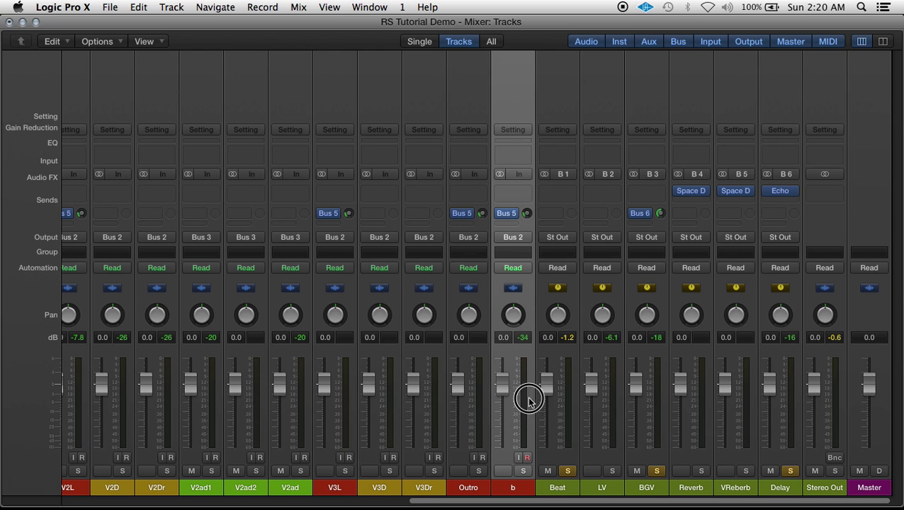
shift+click(481, 408)
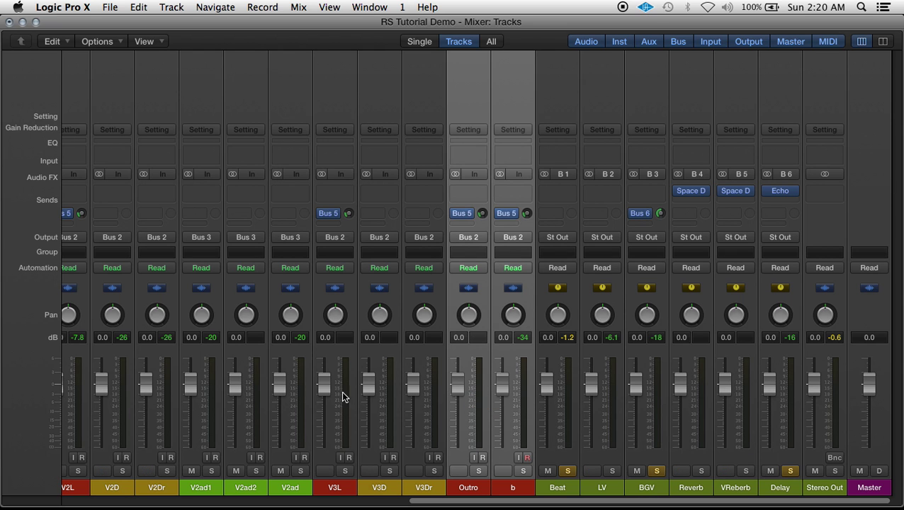
click(343, 397)
scroll(330, 387, left, 10)
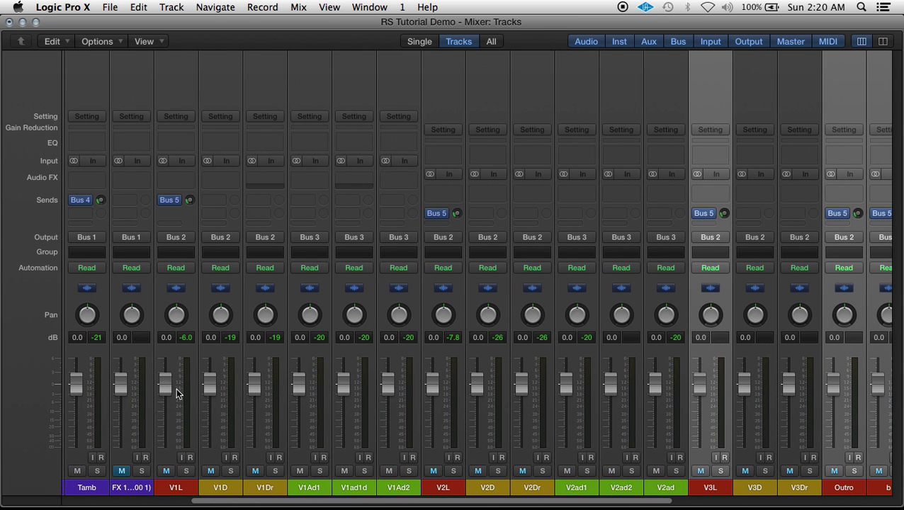
super+click(198, 392)
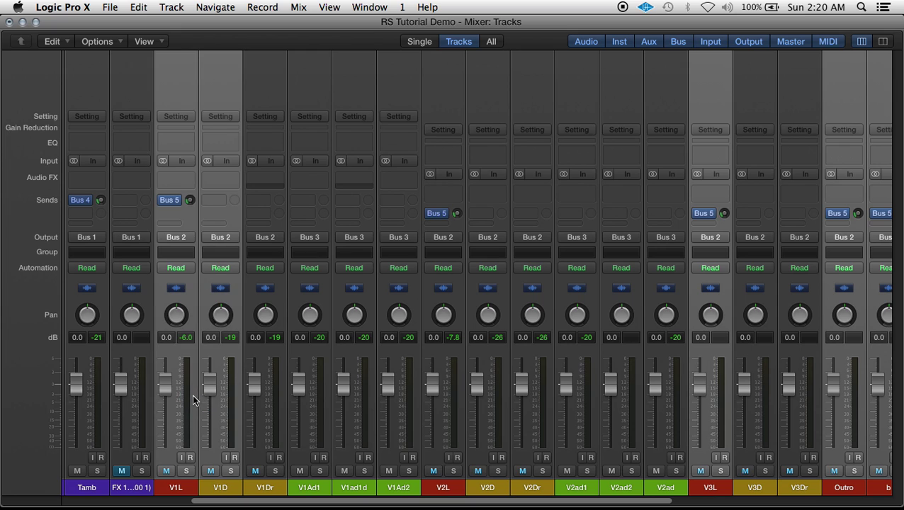
super+click(193, 399)
super+click(193, 400)
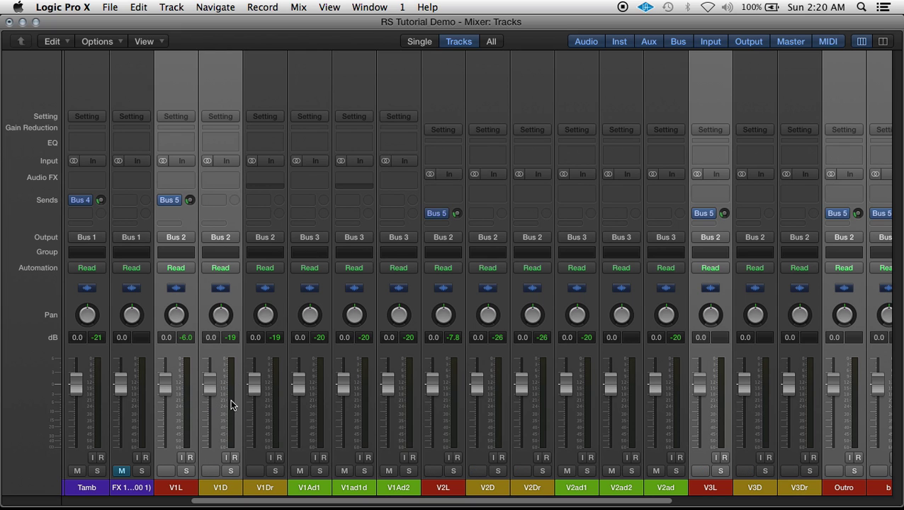
super+click(239, 402)
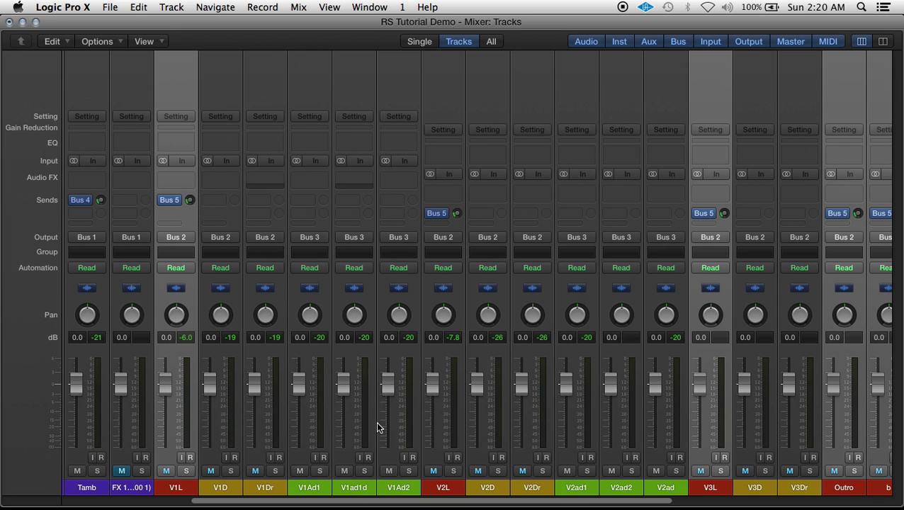
super+click(461, 424)
Add a Bus 6 (Delay) send to the selected vocals and raise it to -16.2
click(438, 217)
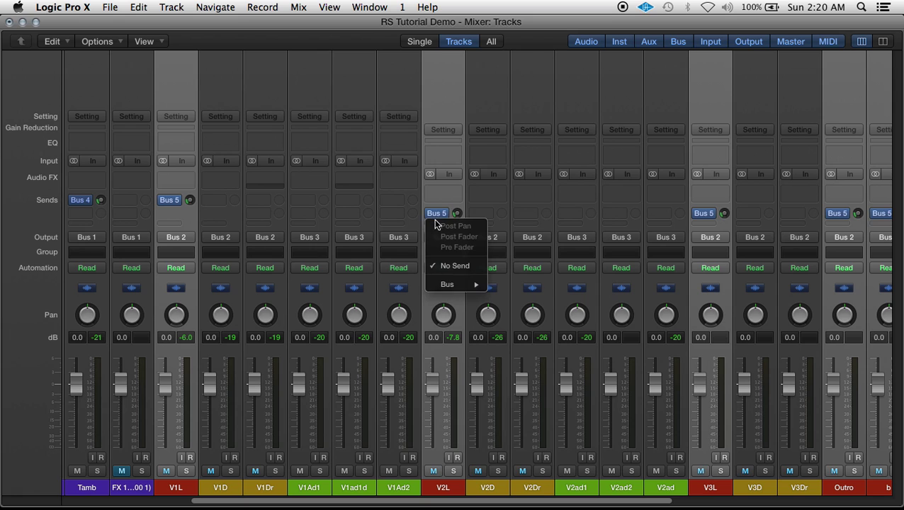
mouse_move(453, 284)
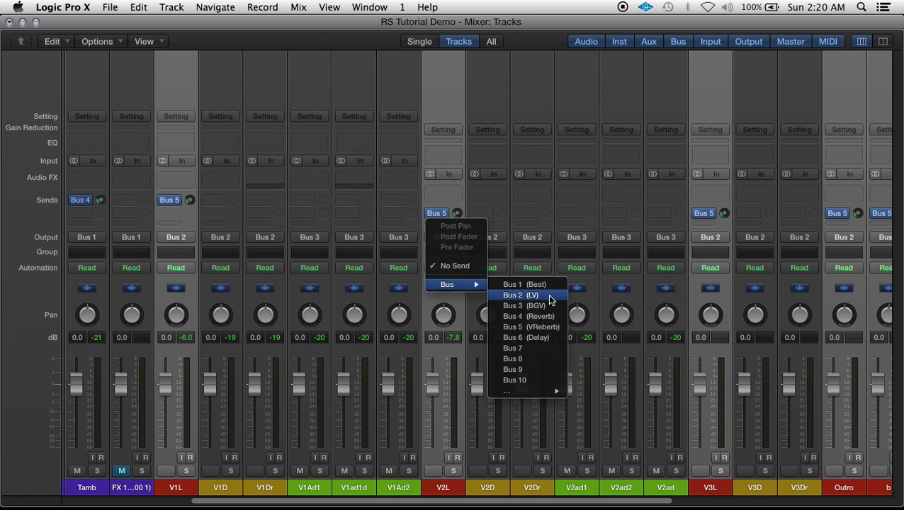
click(532, 338)
drag(455, 207, 456, 176)
Solo the selected vocal tracks along with the LV track
key(s)
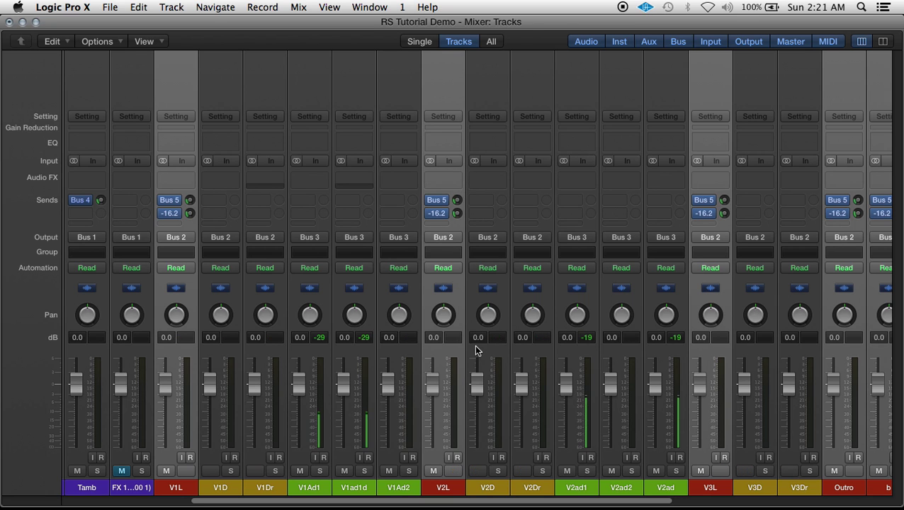
scroll(496, 361, right, 6)
click(707, 471)
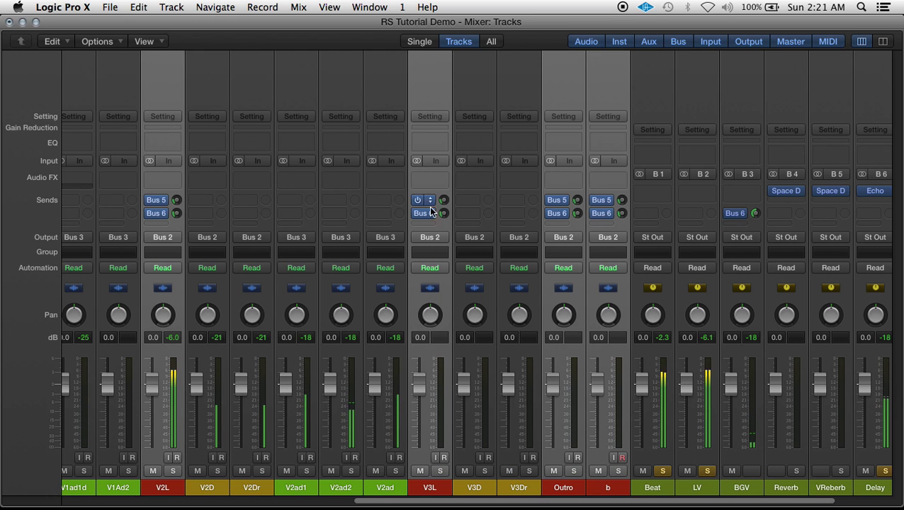
Lower the Bus 6 Delay sends on V2L, V3L, Outro and b together to -22.0
mouse_move(443, 215)
mouse_down()
mouse_move(444, 172)
mouse_move(439, 244)
mouse_move(438, 222)
mouse_up()
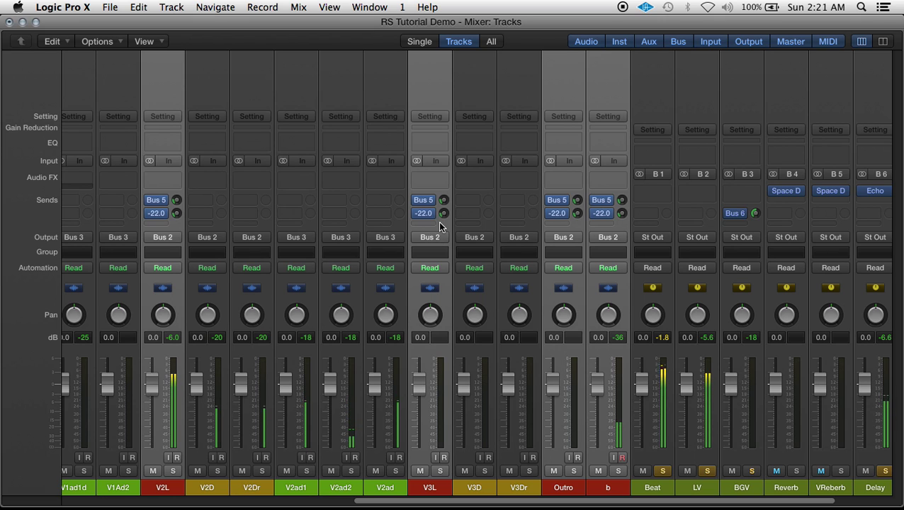